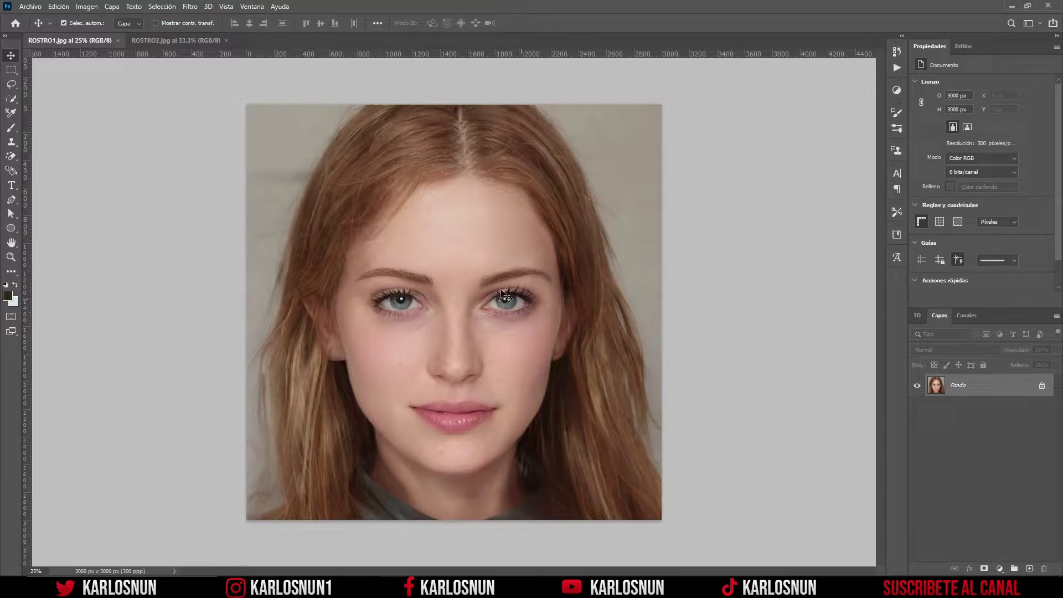
- Switch between the ROSTRO1 and ROSTRO2 photos, ending with ROSTRO2.jpg active
click(173, 40)
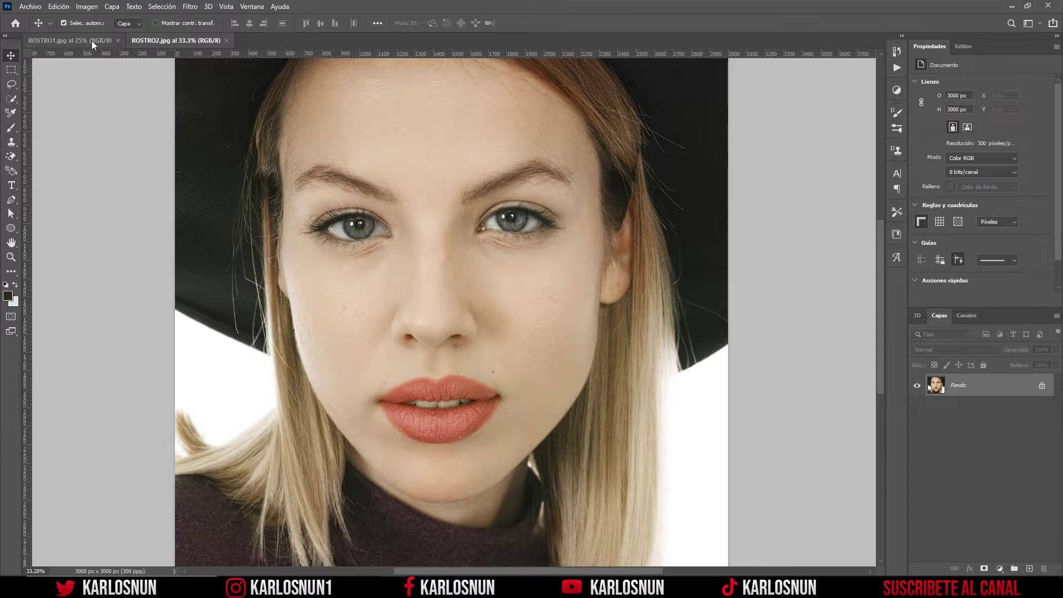
click(91, 40)
click(151, 40)
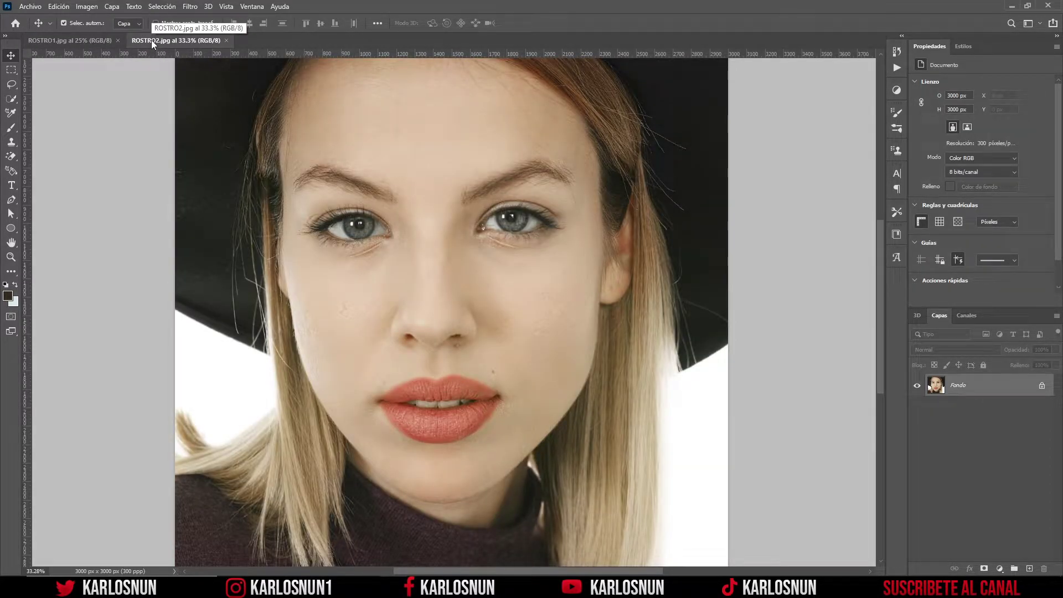
- Lasso-trace the blonde woman's face in ROSTRO2 and copy it onto new layer Capa 1
click(12, 89)
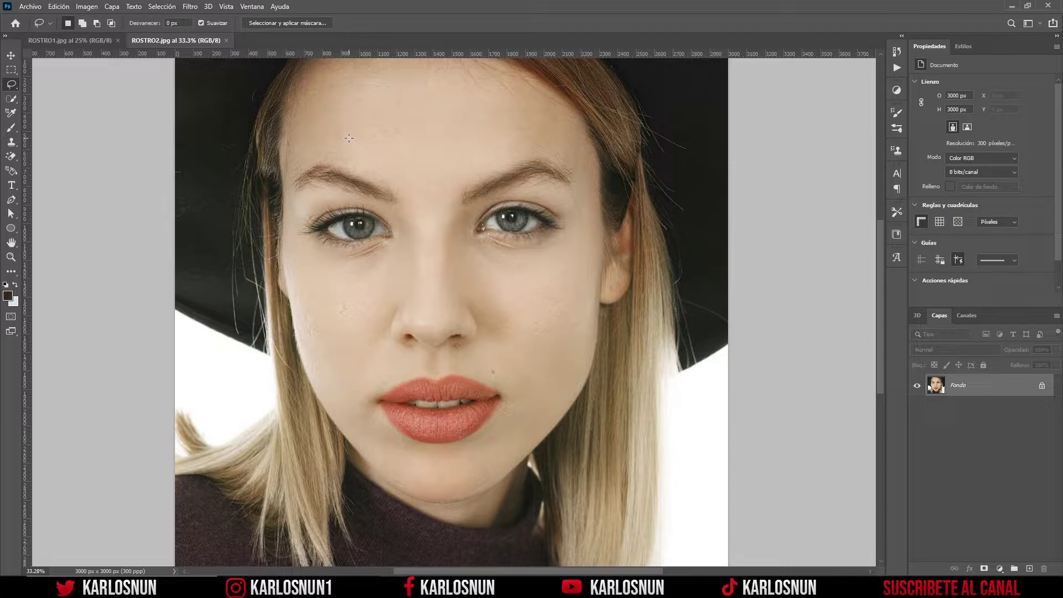
mouse_move(348, 137)
mouse_down()
mouse_move(293, 171)
mouse_move(310, 278)
mouse_move(381, 442)
mouse_move(576, 233)
mouse_move(476, 138)
mouse_move(346, 138)
mouse_up()
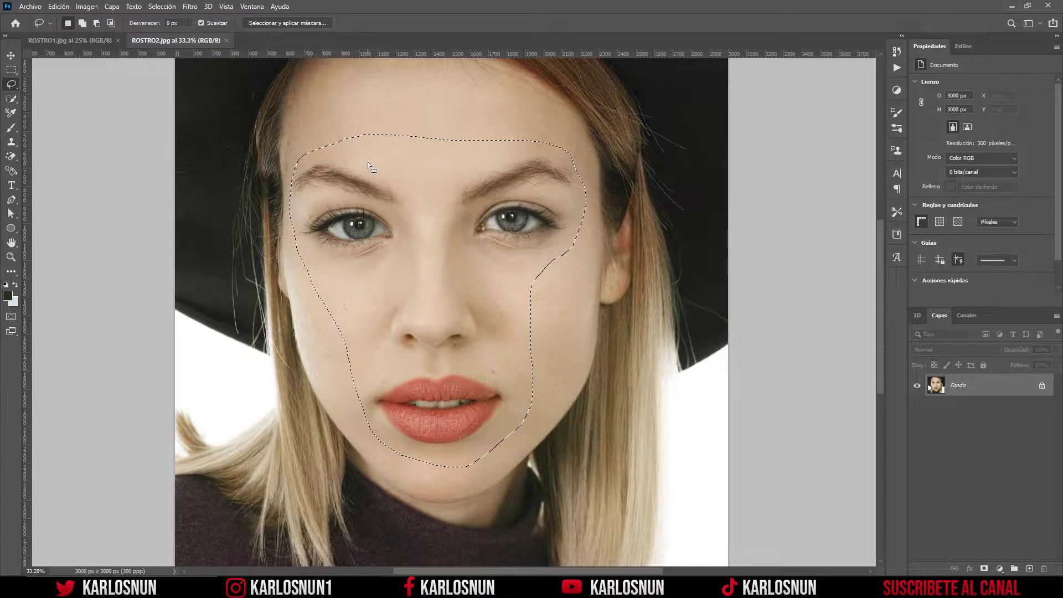
click(60, 6)
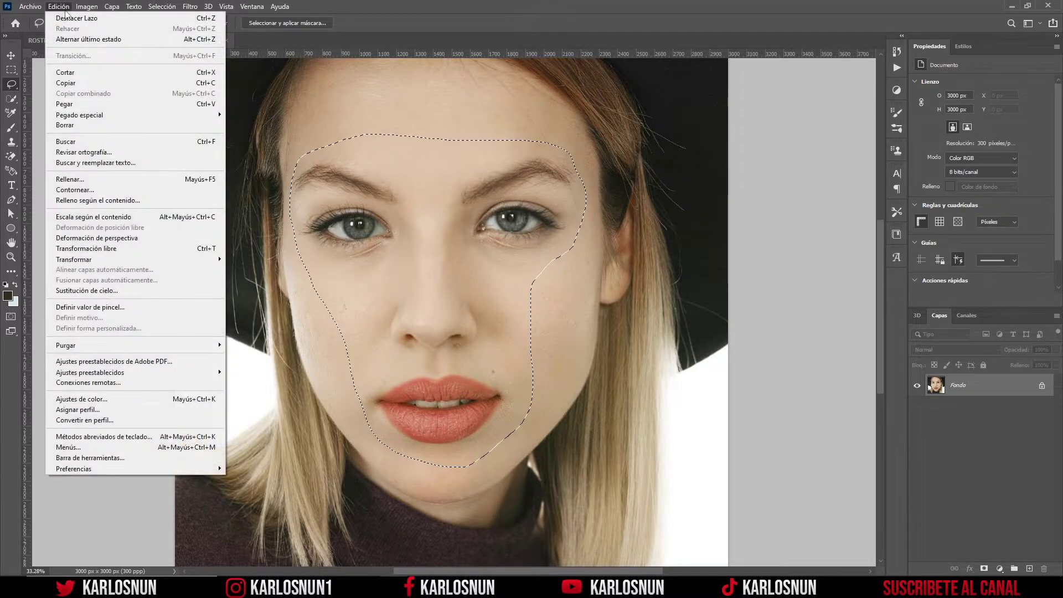
click(66, 104)
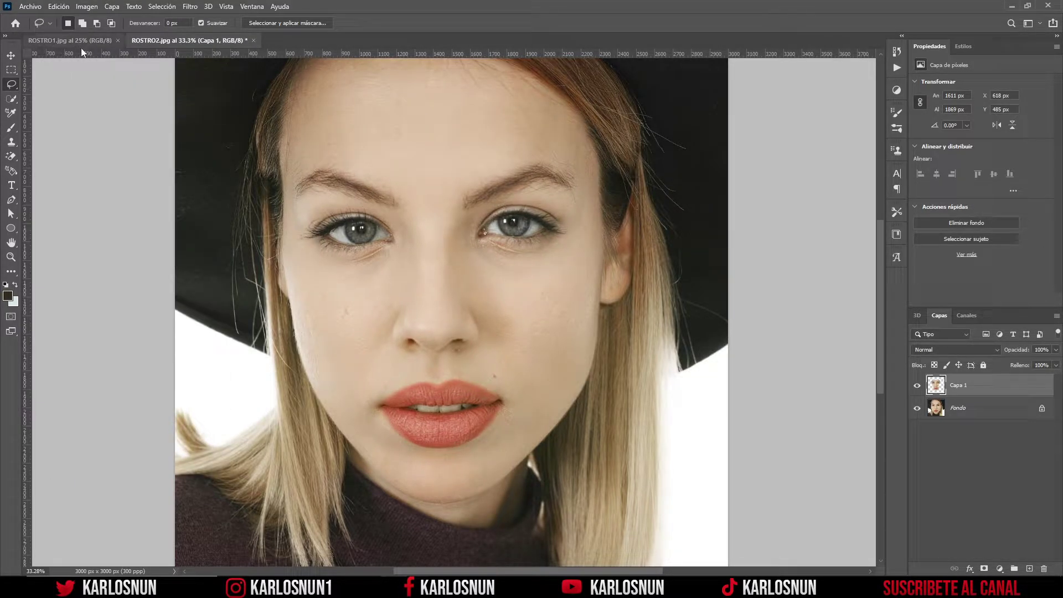
- Paste the blonde face into ROSTRO1 and drag it down over the red-haired woman's face
click(98, 40)
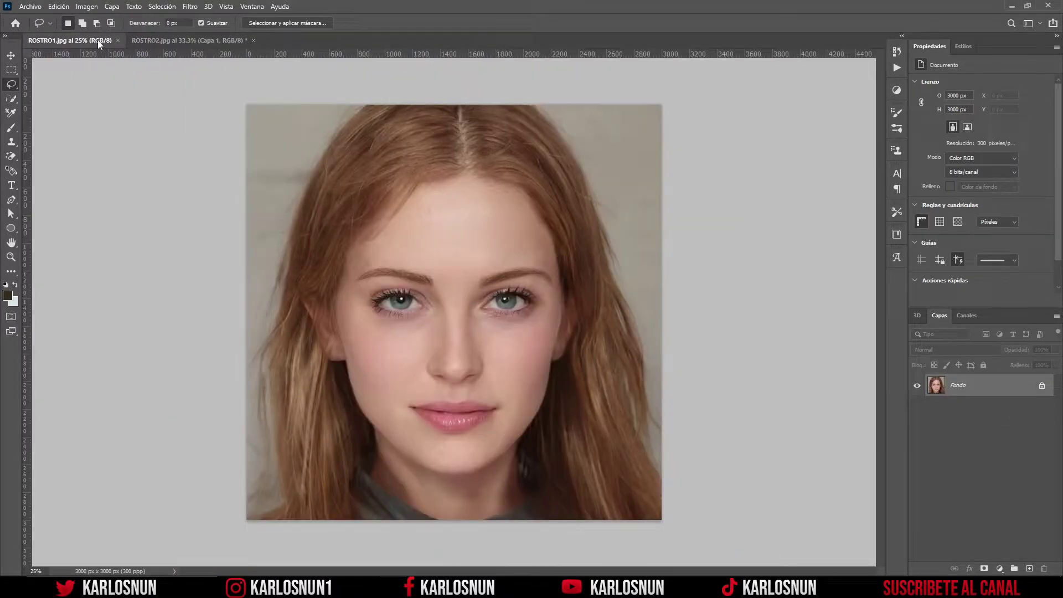
click(67, 10)
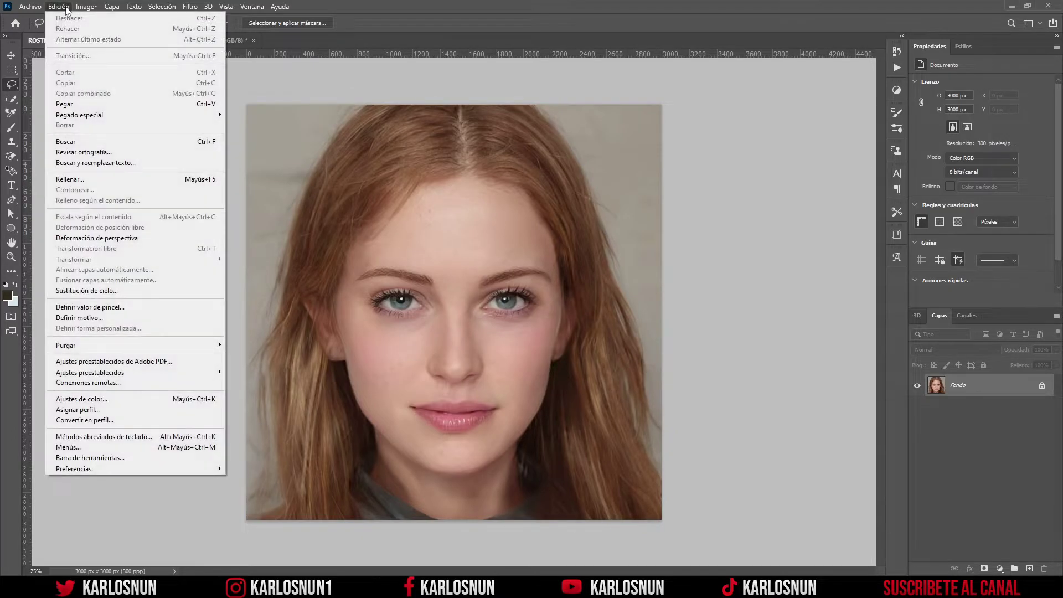
click(72, 103)
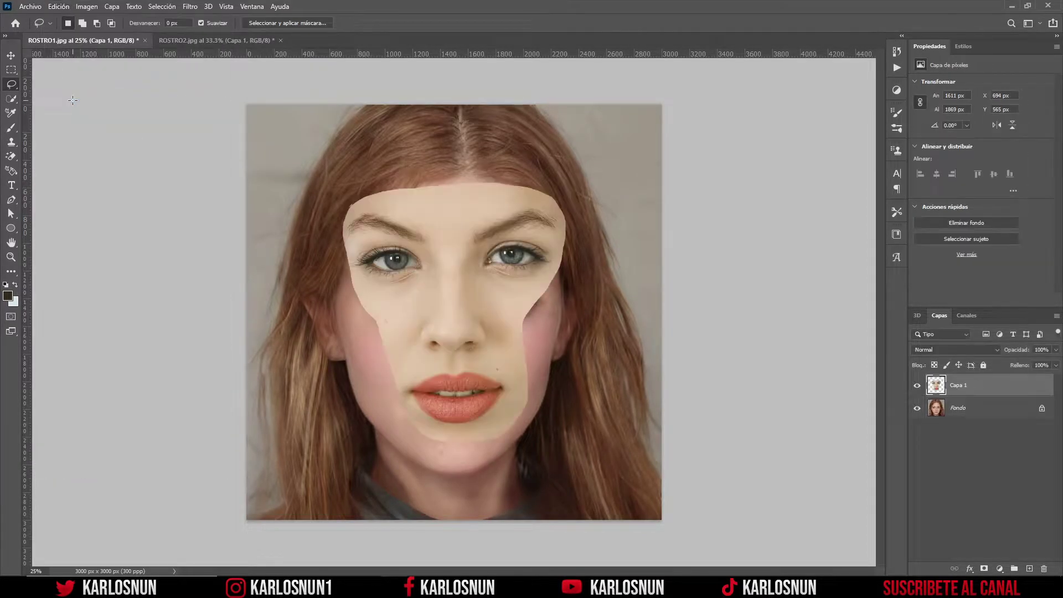
click(12, 56)
drag(463, 280, 463, 300)
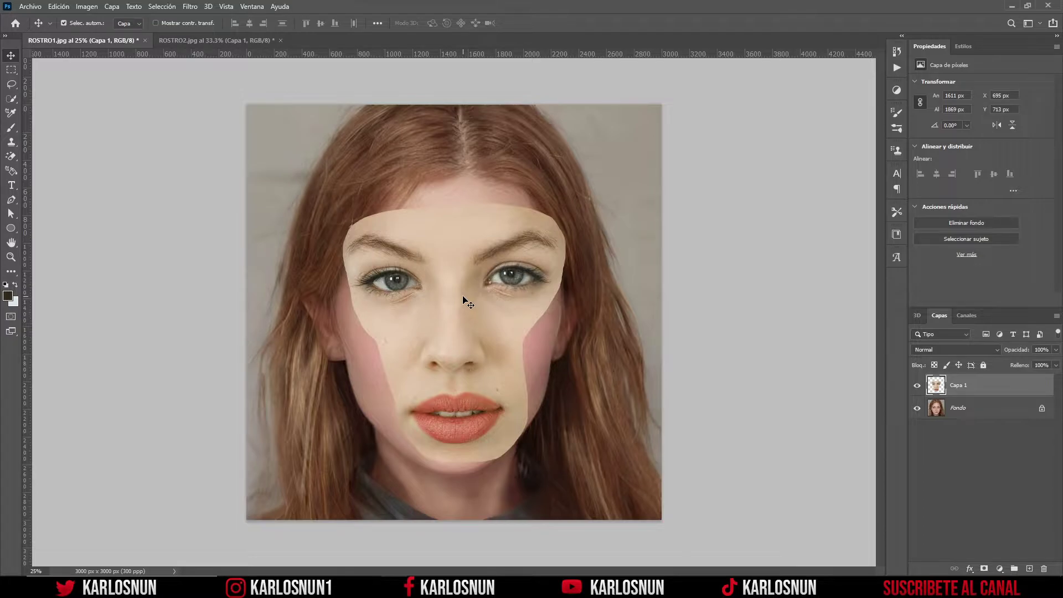
- Set the pasted face layer's opacity to 60%
click(1041, 350)
text(60)
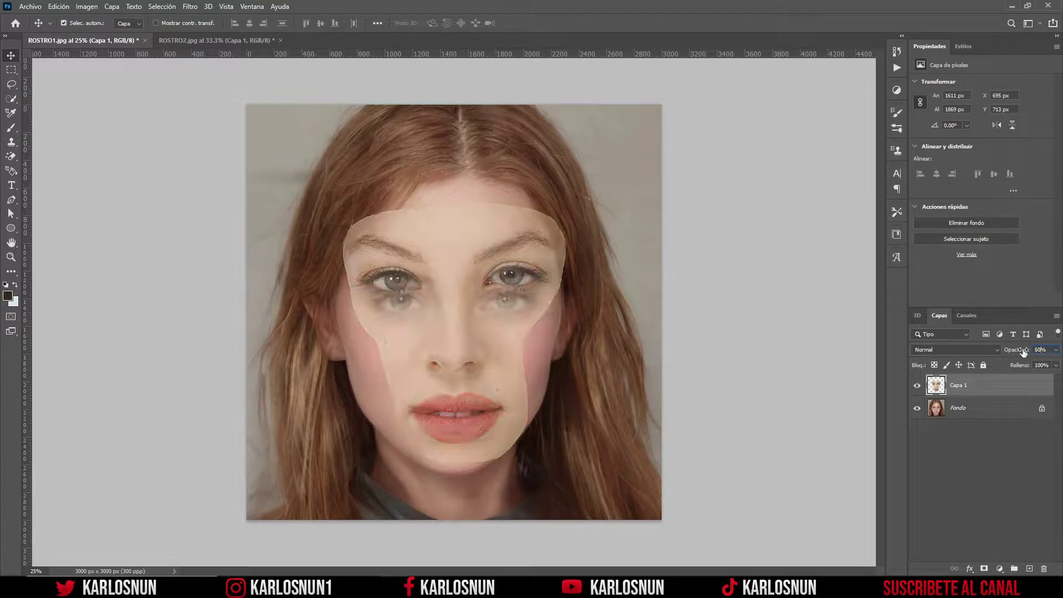
key(Return)
- Free-transform the face to about 1420 × 1596 px so its forehead and chin match hers
key(ctrl)
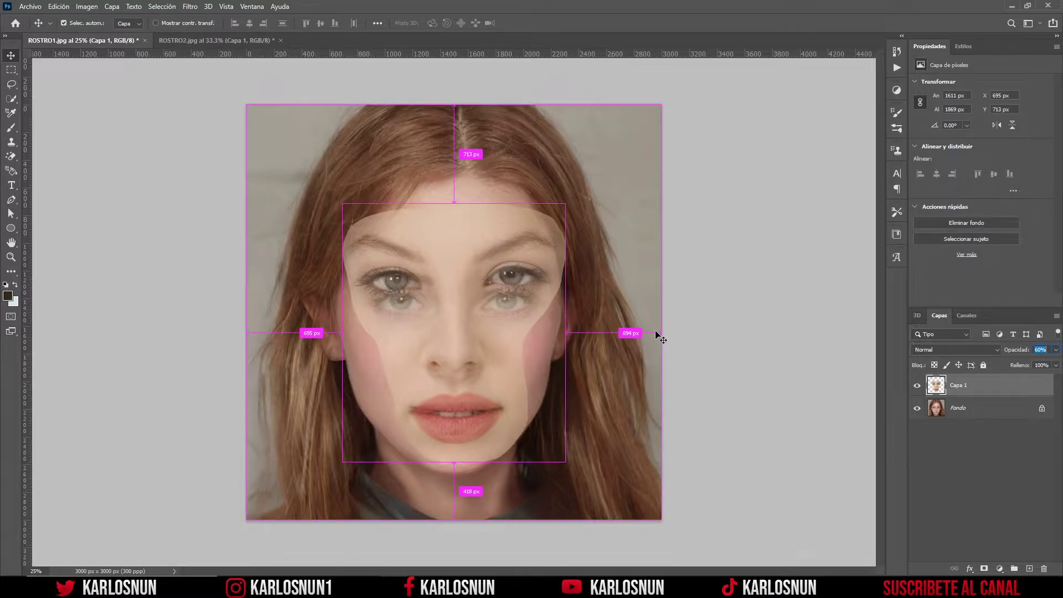
key(ctrl+t)
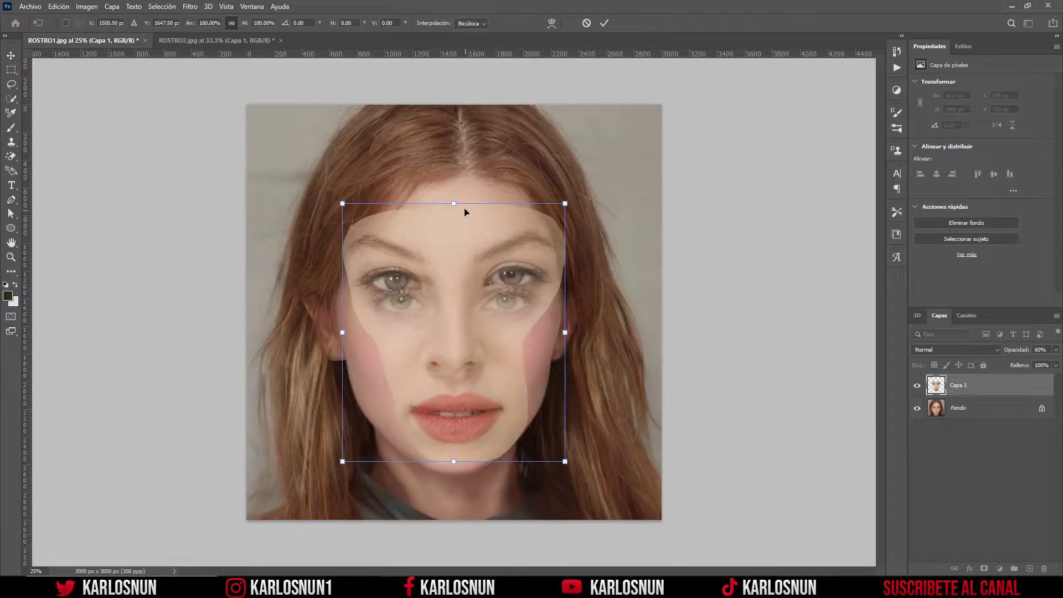
drag(454, 201, 456, 221)
scroll(455, 221, up, 1)
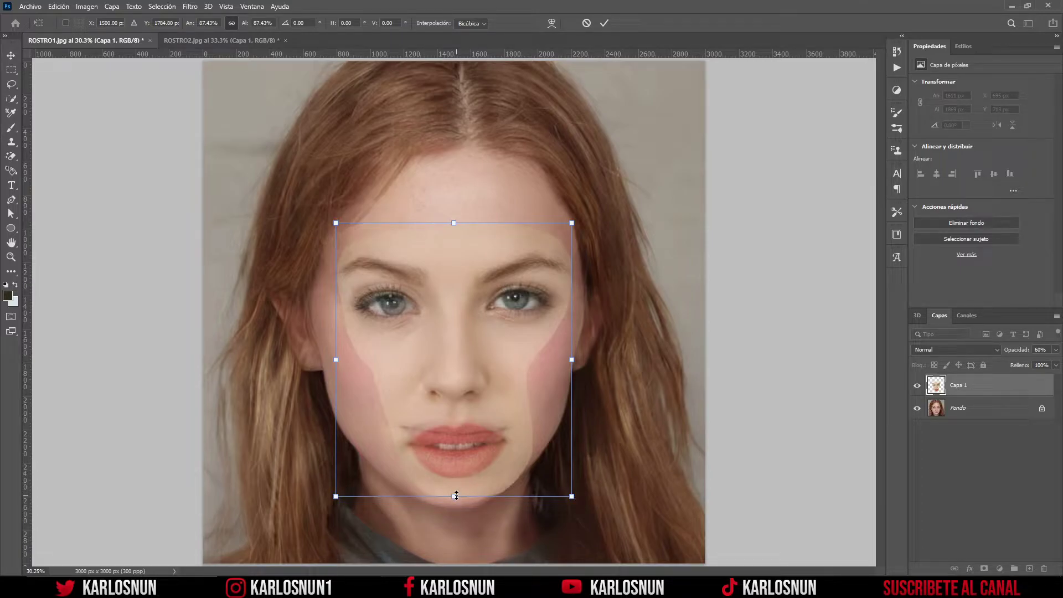
drag(456, 495, 456, 483)
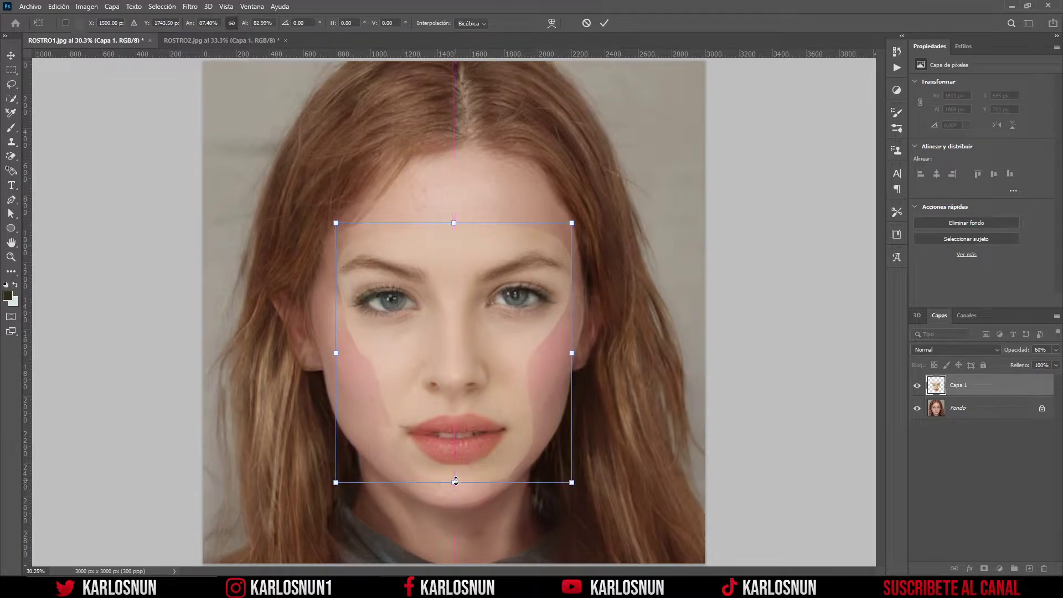
click(603, 25)
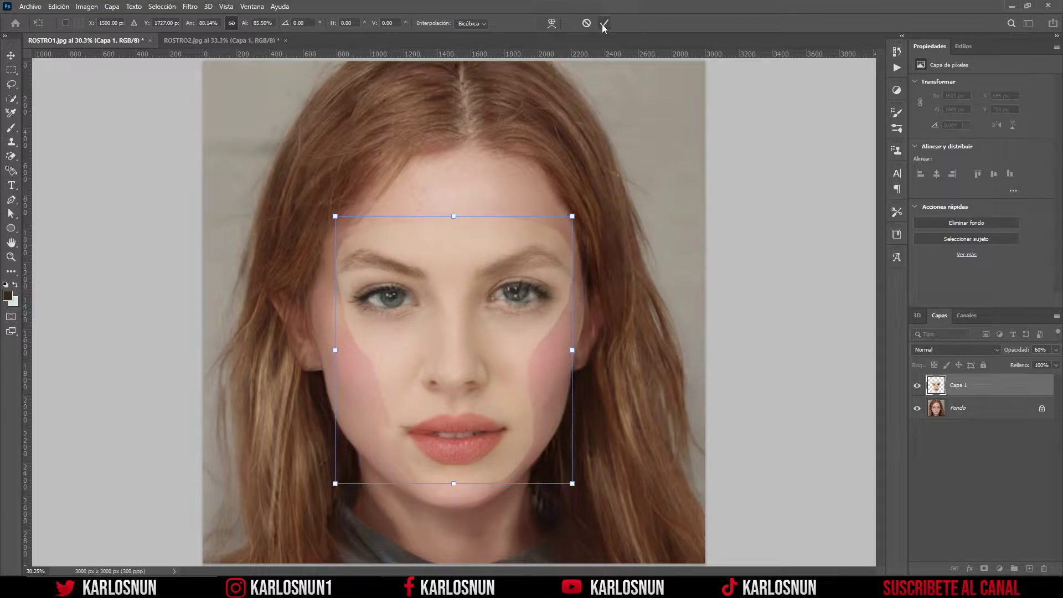
click(604, 25)
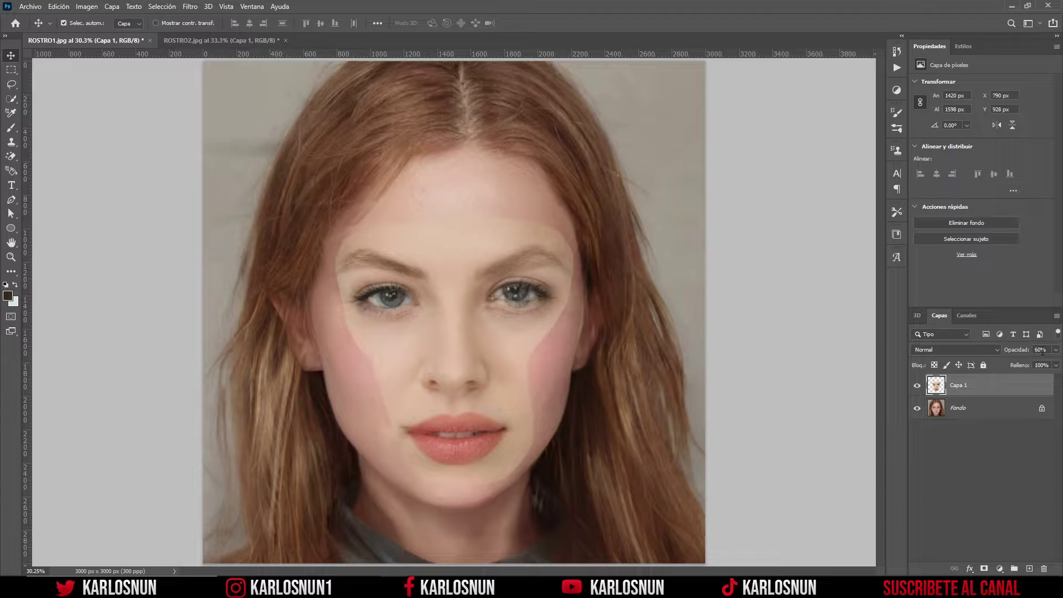
click(1033, 349)
- Restore the face to 100% opacity, unlock Fondo as Capa 0, and select both layers
text(100)
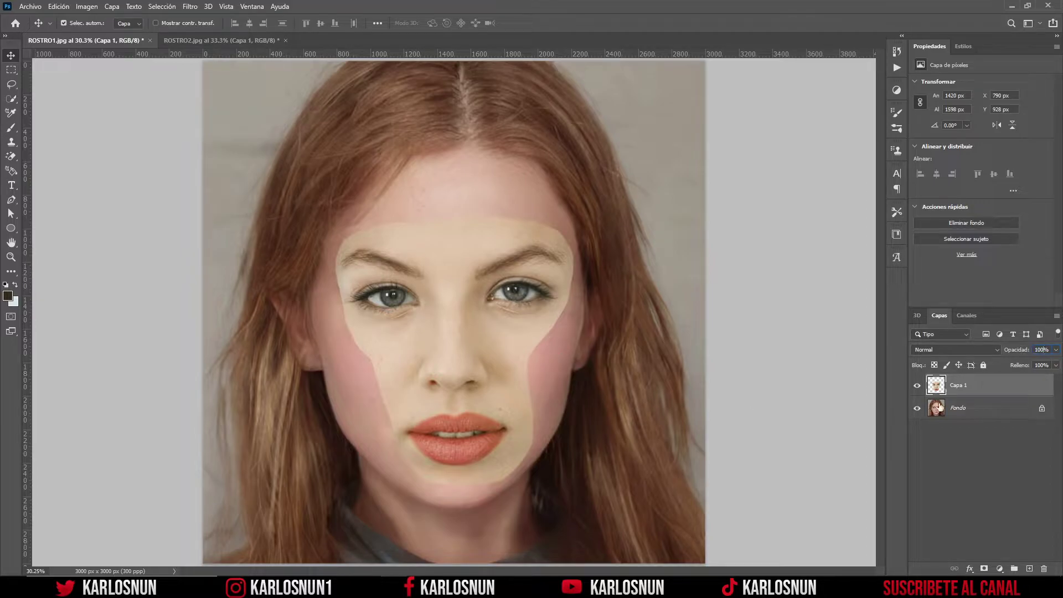
click(974, 409)
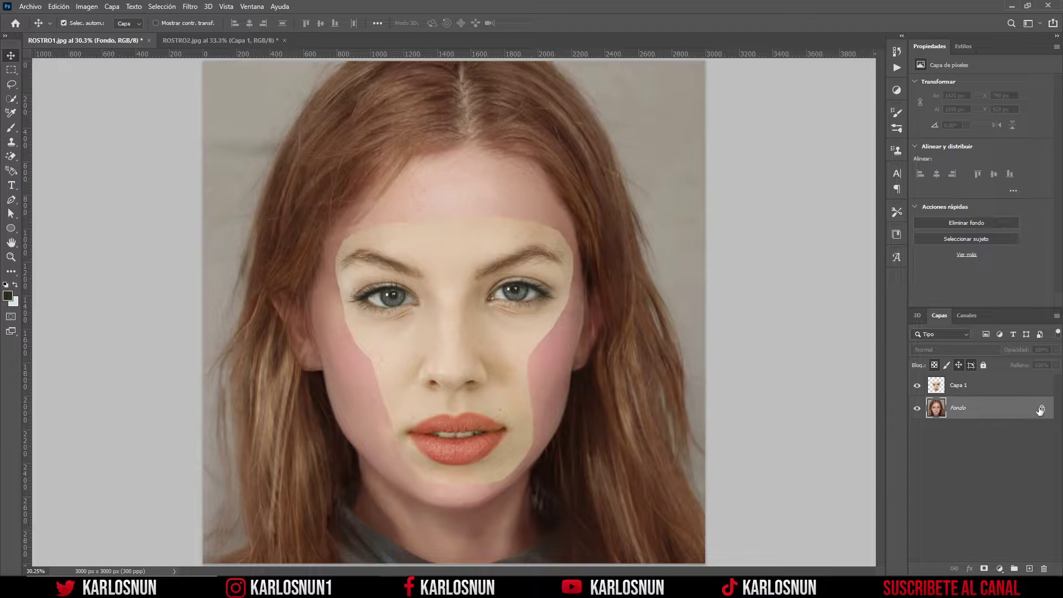
click(1042, 410)
click(993, 384)
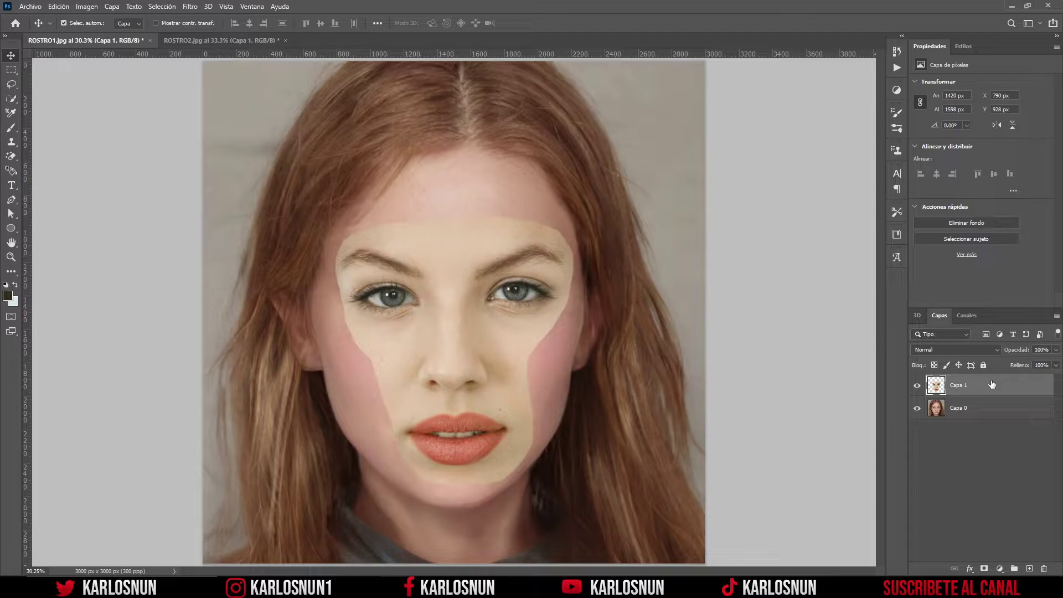
shift+click(987, 412)
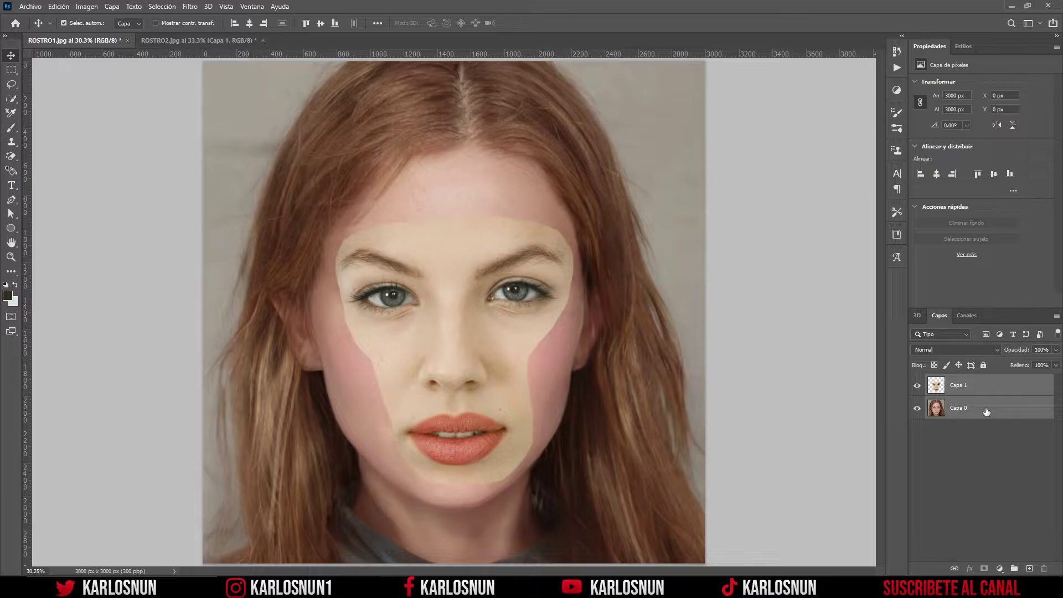
- Duplicate both layers into a hidden Grupo 1 backup, then reselect Capa 1
key(ctrl+j)
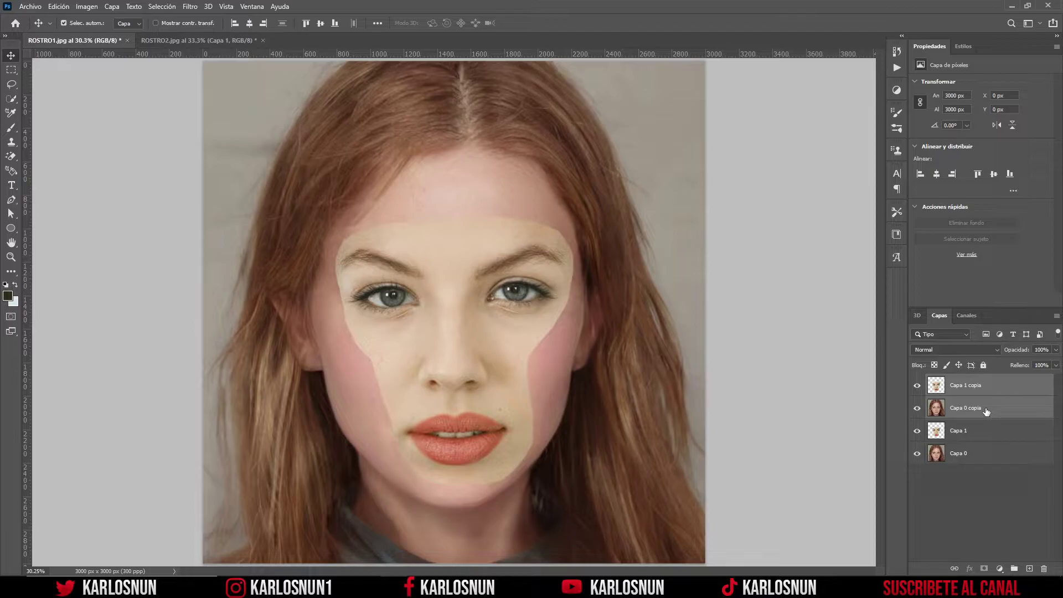
key(ctrl)
key(ctrl+g)
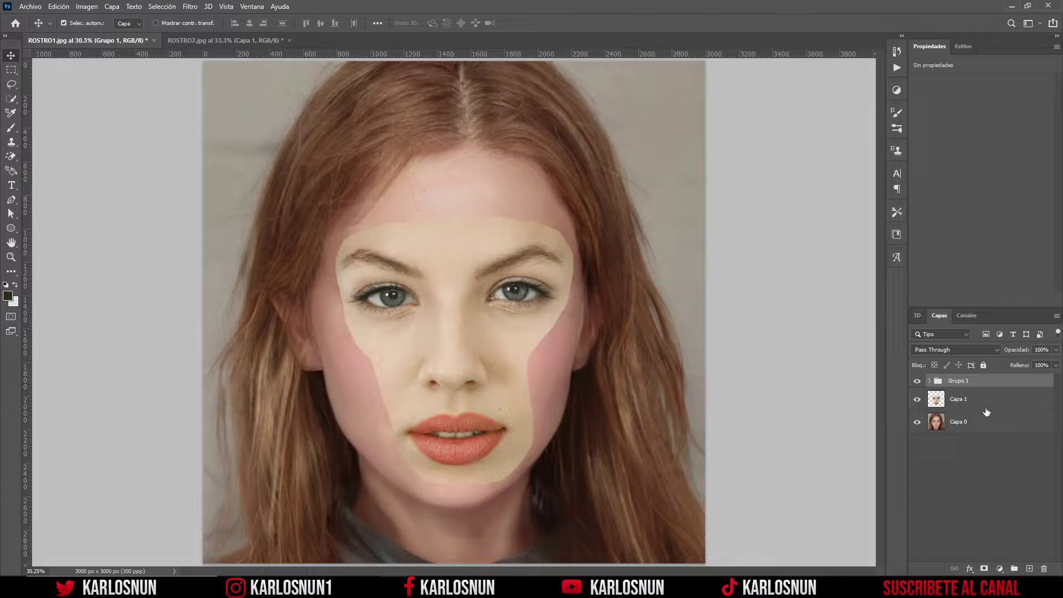
click(917, 383)
click(962, 406)
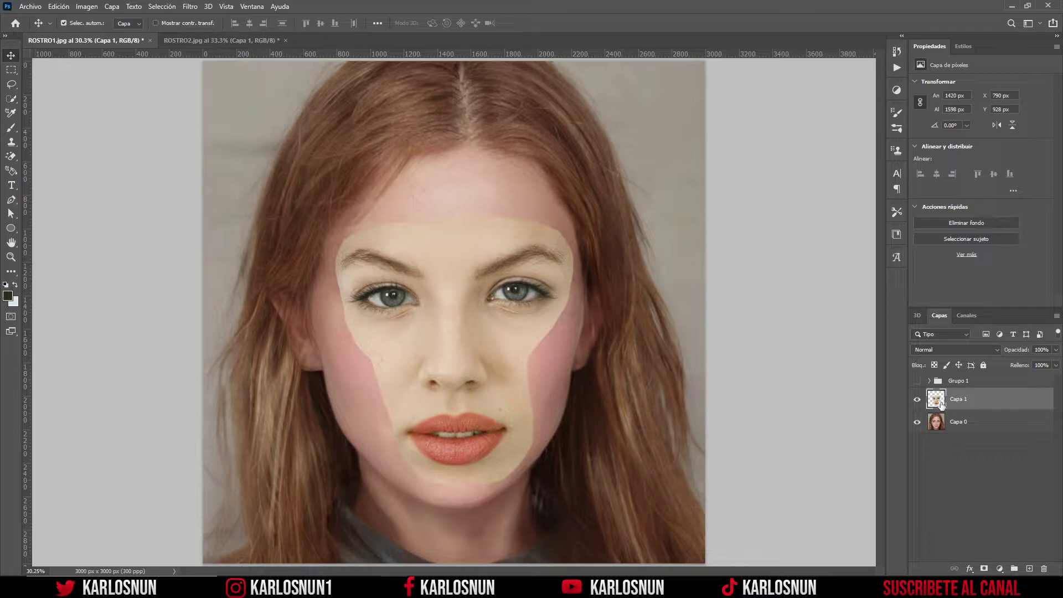
- Load the face layer's outline as a selection and contract it by 10 pixels
key(ctrl)
ctrl+click(937, 404)
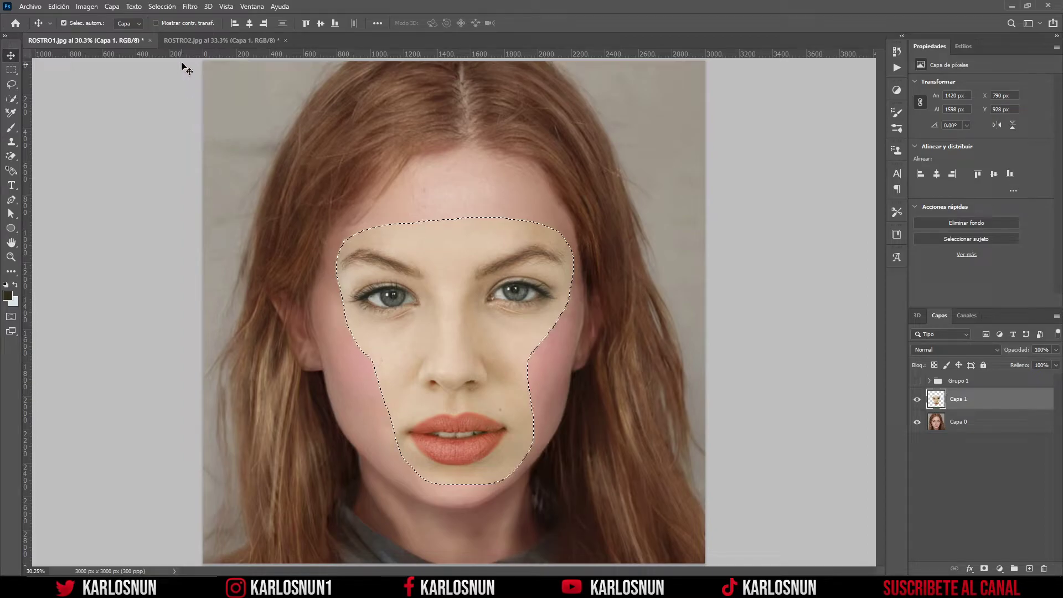
click(165, 7)
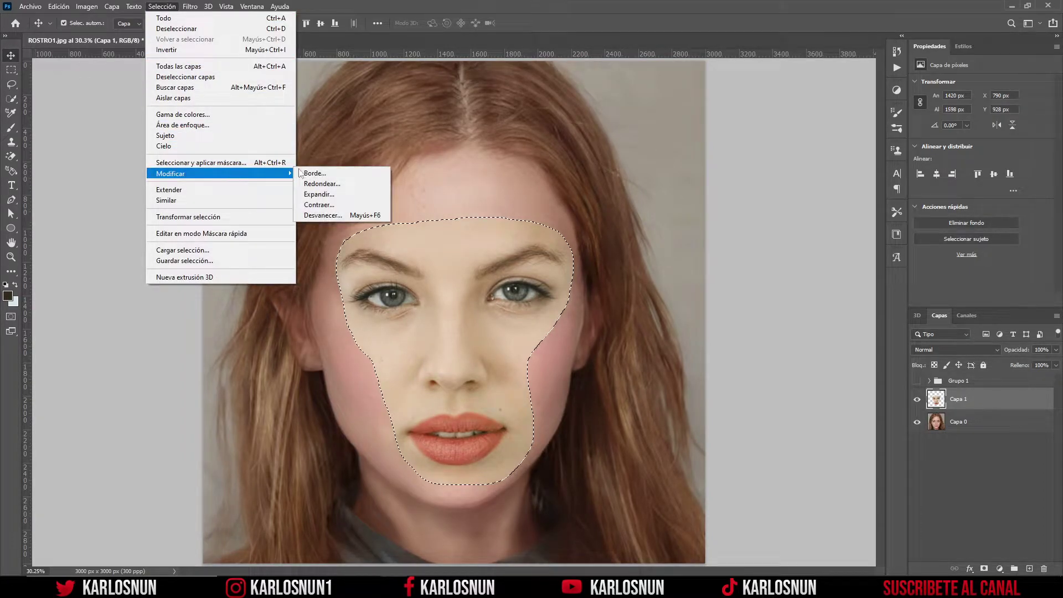
mouse_move(170, 174)
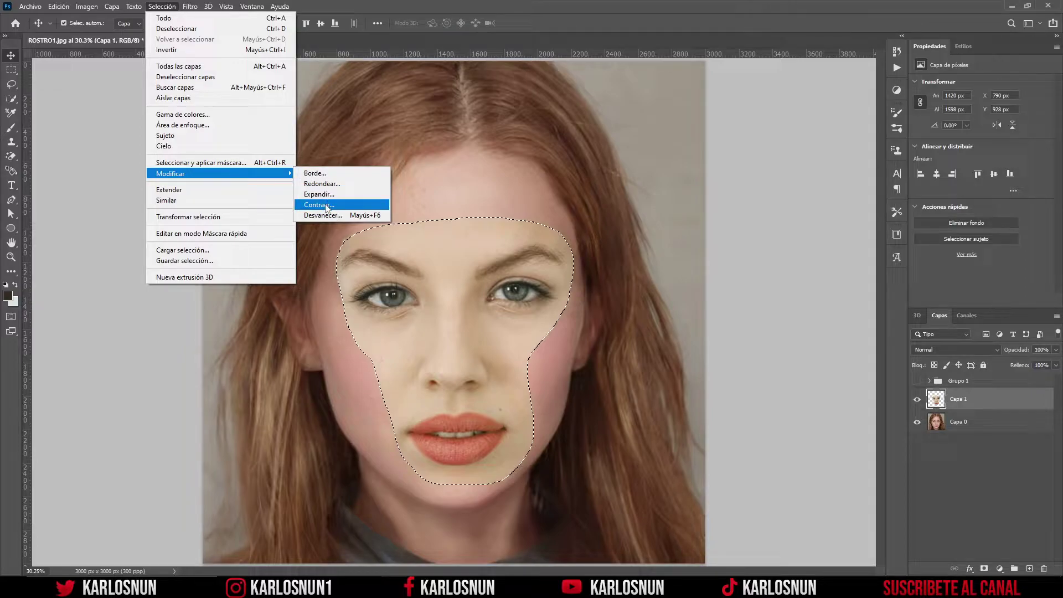
click(326, 206)
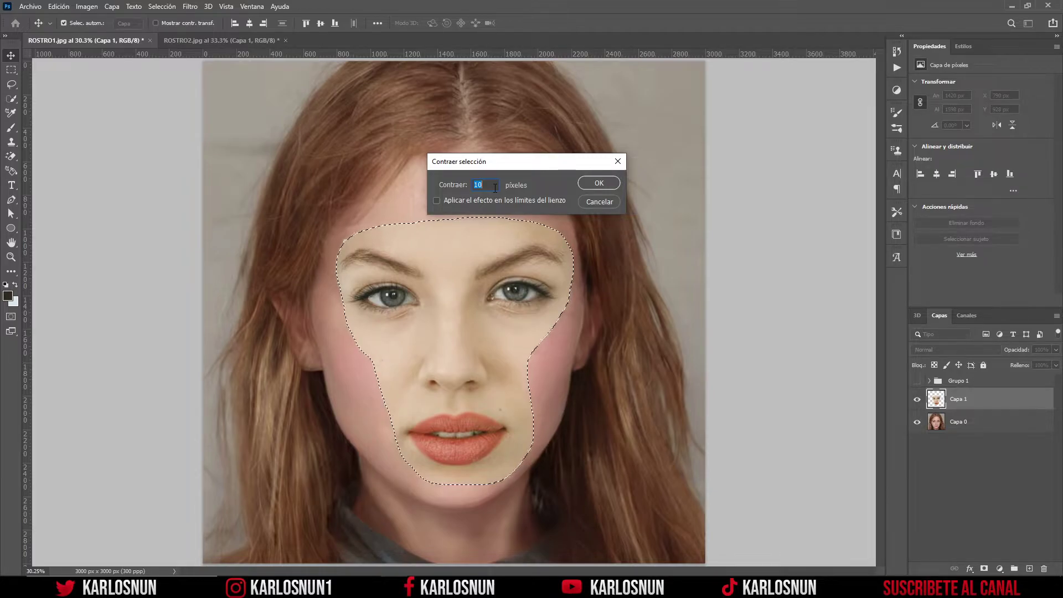
click(589, 185)
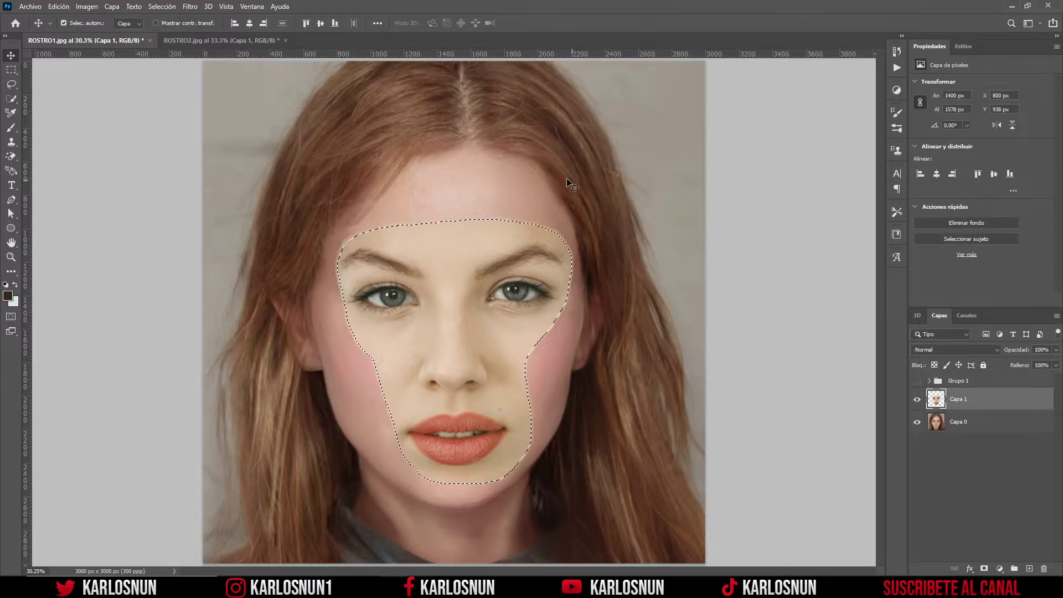
- Clear the selection and select Capa 0 and Capa 1 together
click(936, 423)
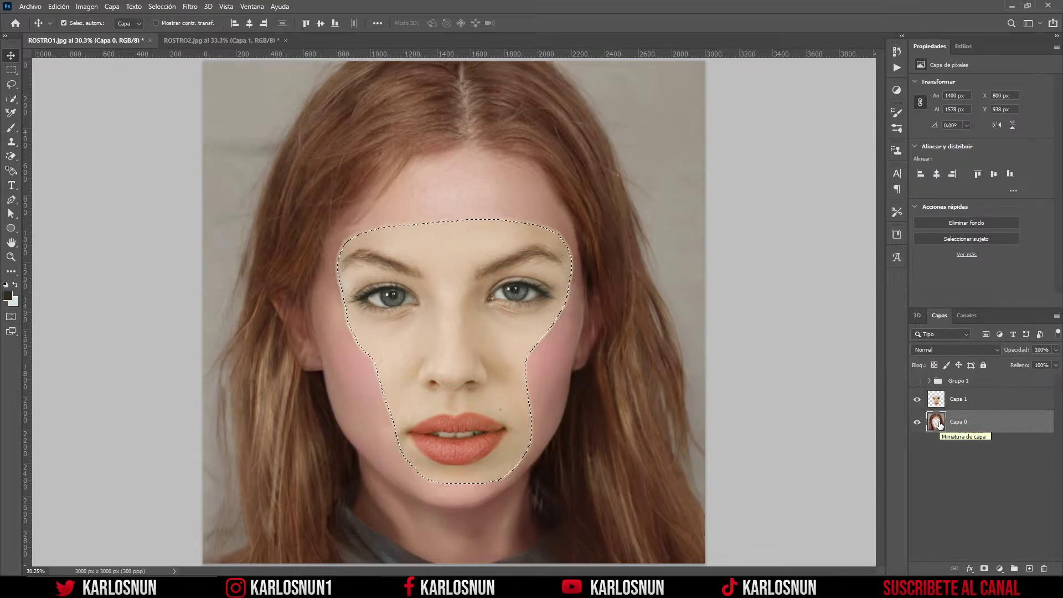
key(ctrl+d)
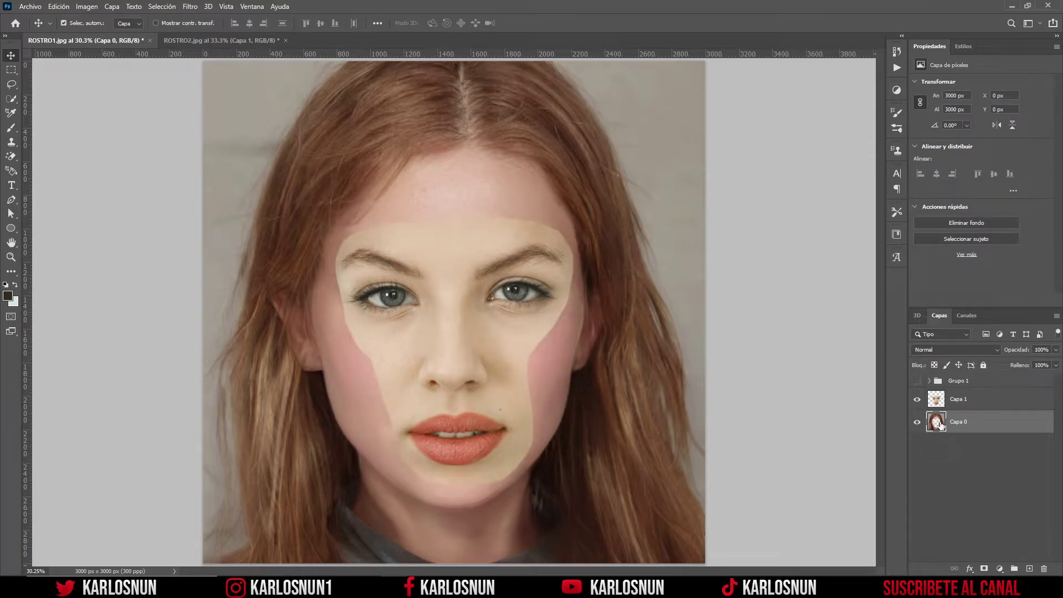
click(973, 403)
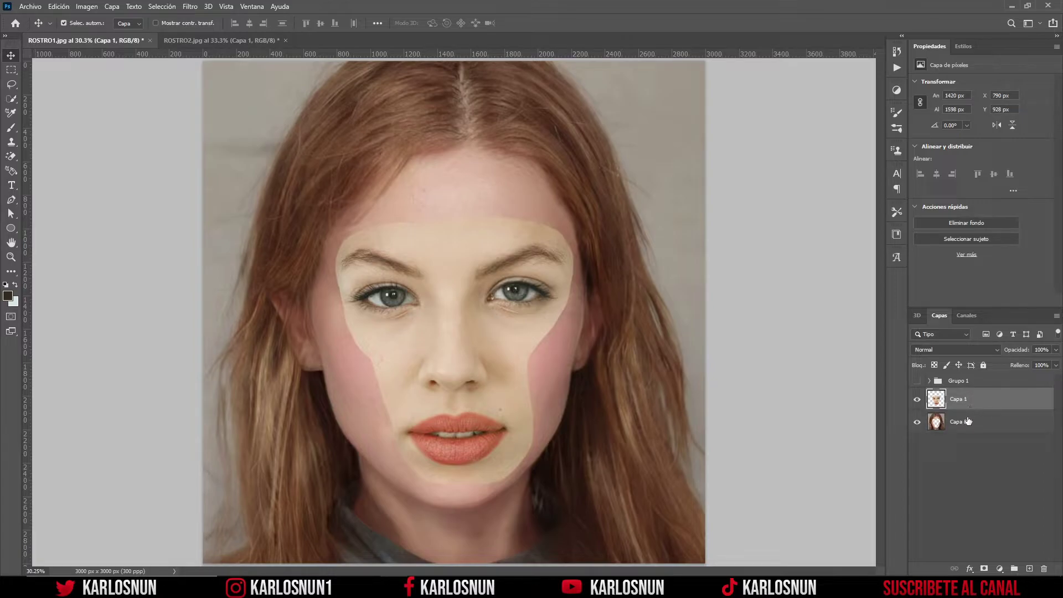
click(969, 422)
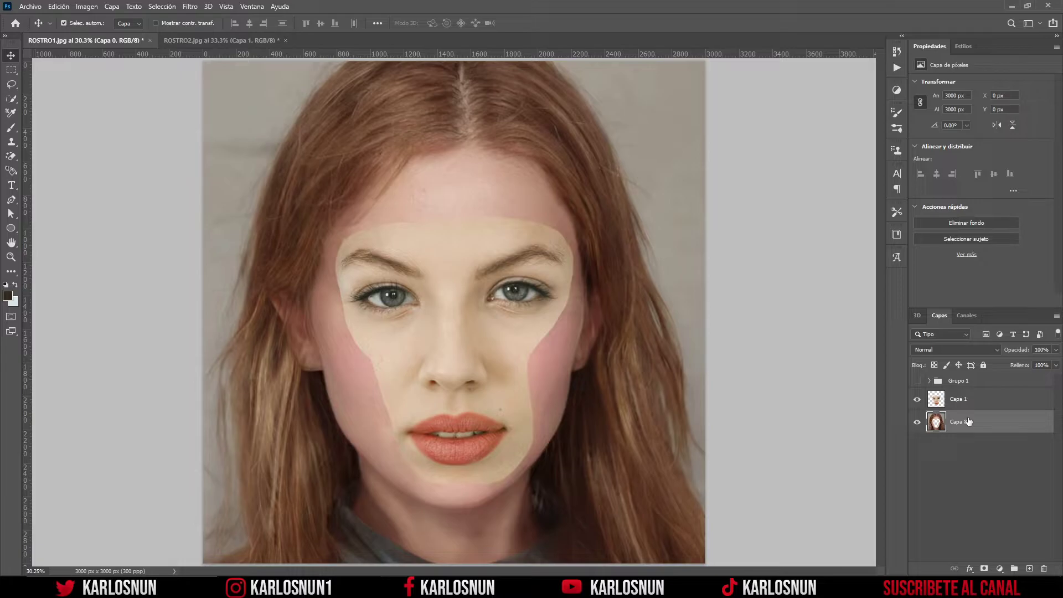
shift+click(969, 400)
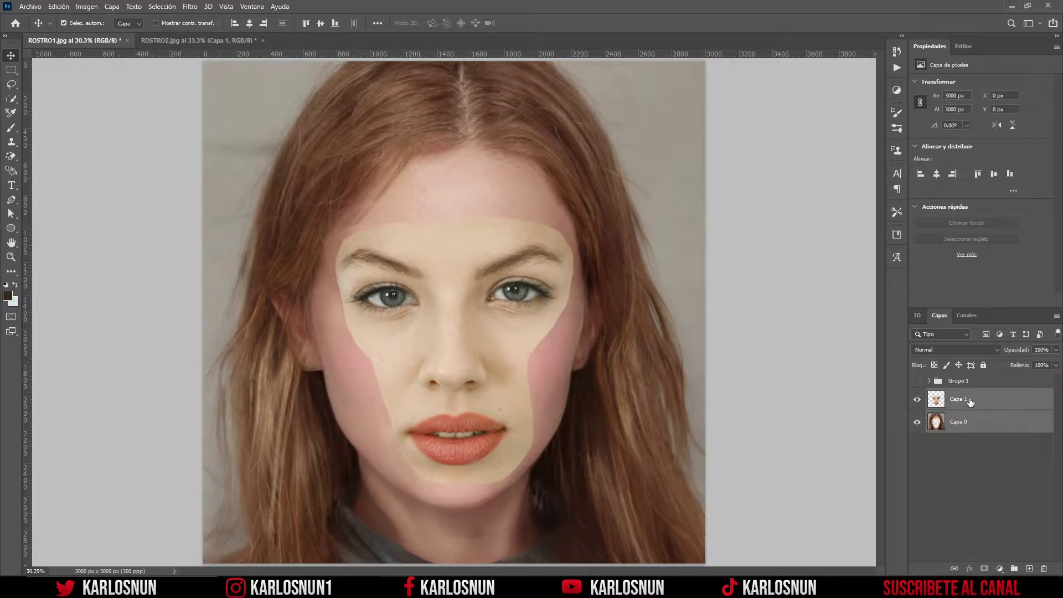
- Auto-blend the layers as Panorama with seamless tones and colors, creating Capa 1 (combinado)
click(59, 7)
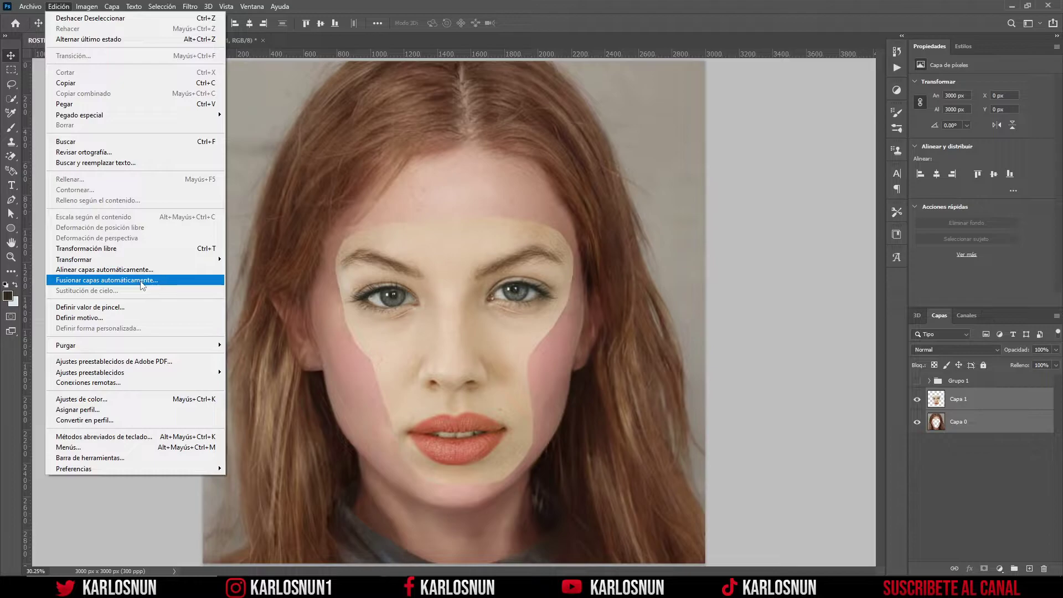
click(141, 282)
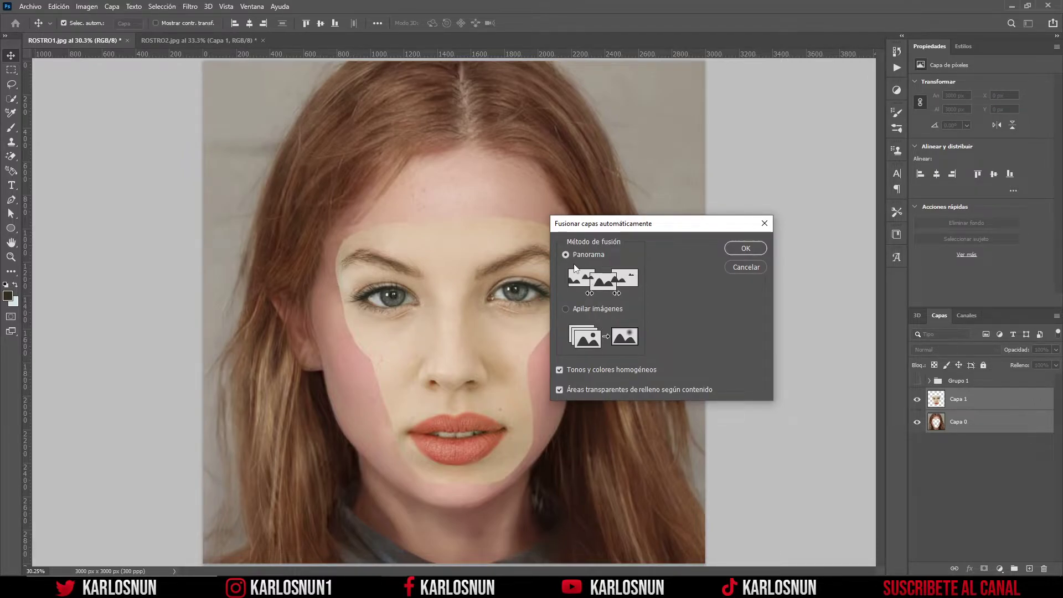
click(737, 249)
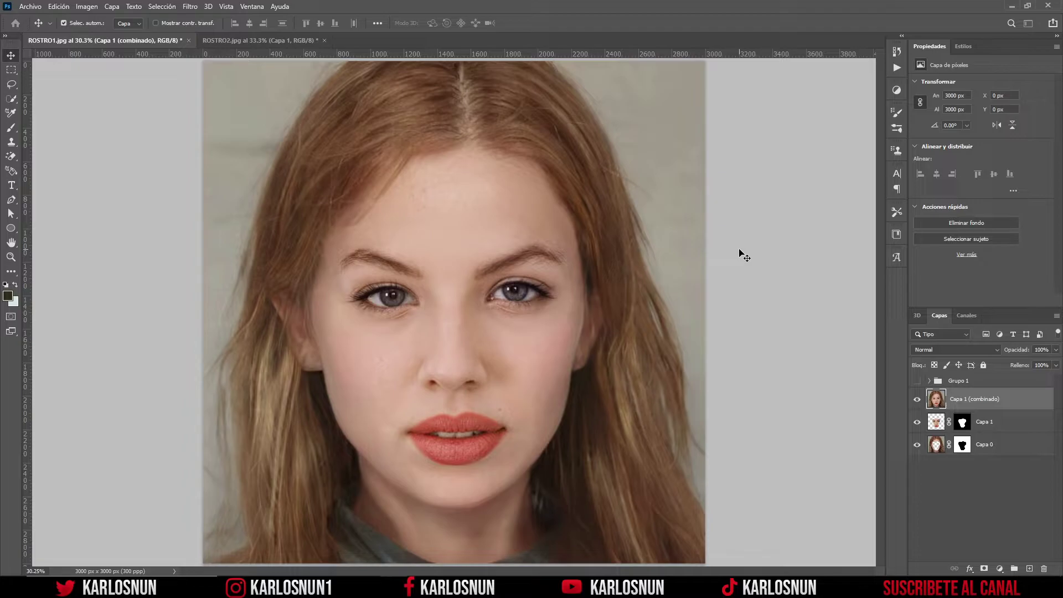
- Show Grupo 1, hide Capa 1 (combinado) and Capa 0, and expand the group
click(958, 380)
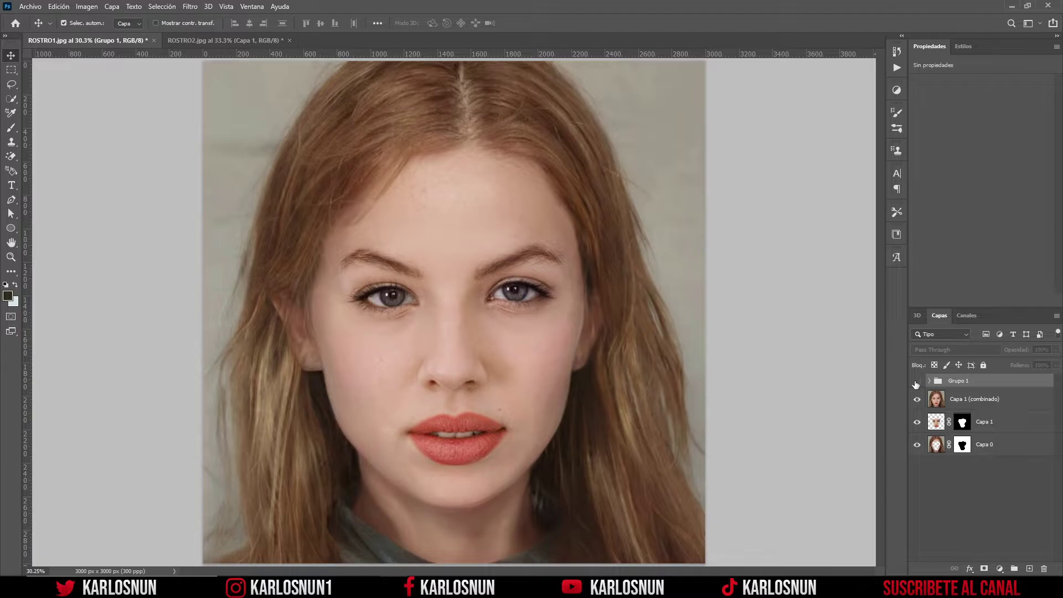
click(918, 381)
click(918, 399)
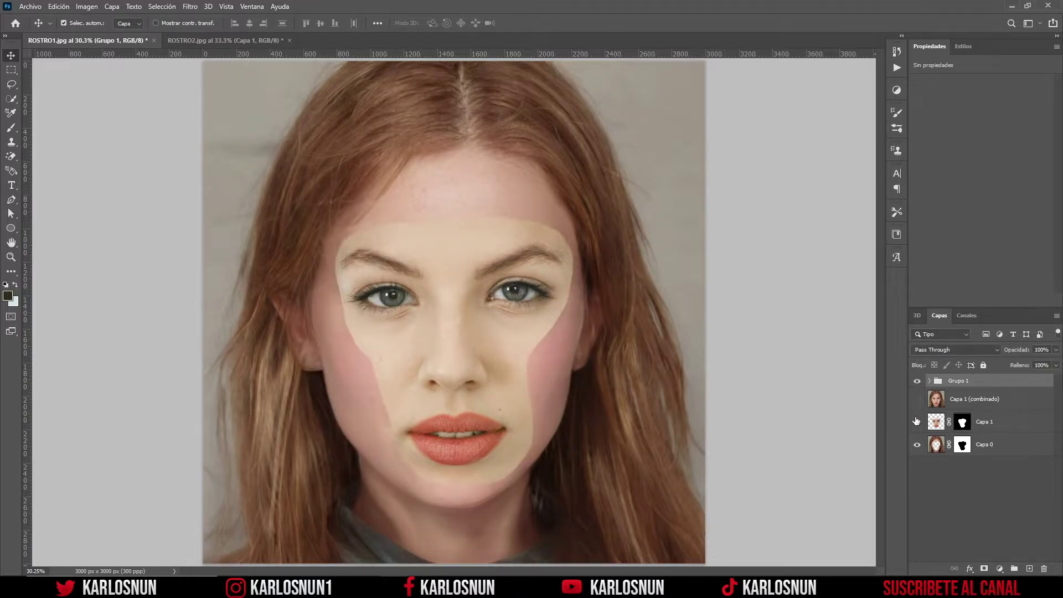
click(917, 444)
click(930, 382)
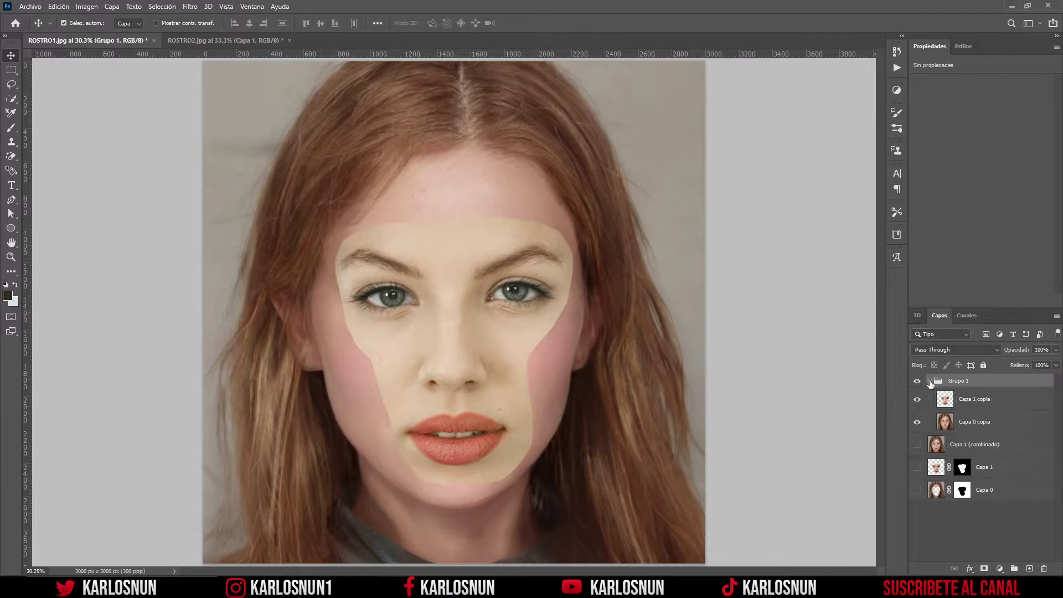
- Load Capa 1 copia's outline and copy that area of Capa 0 copia to new layer Capa 2
click(971, 422)
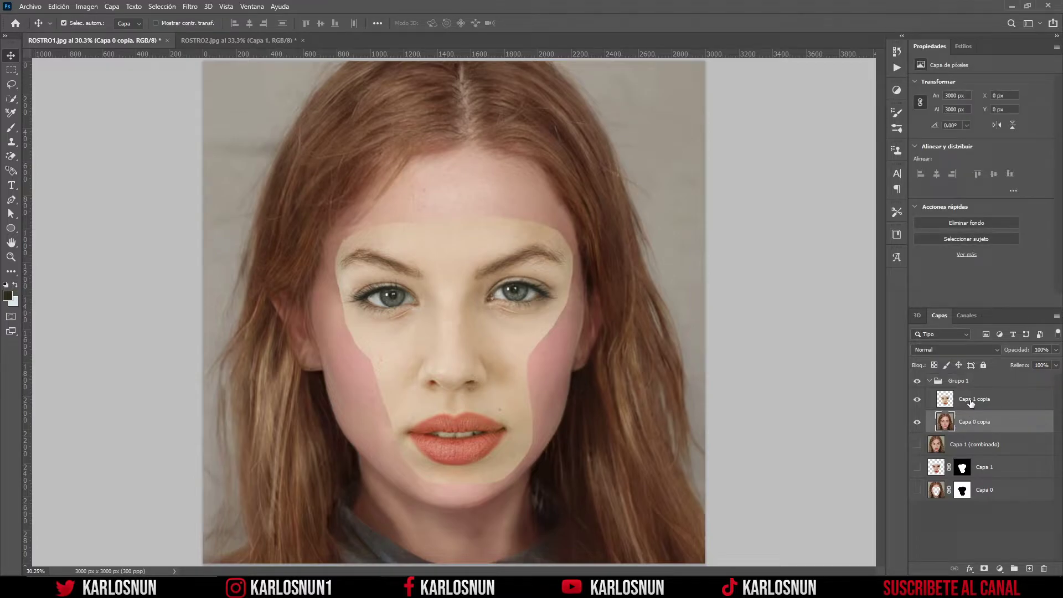
click(971, 404)
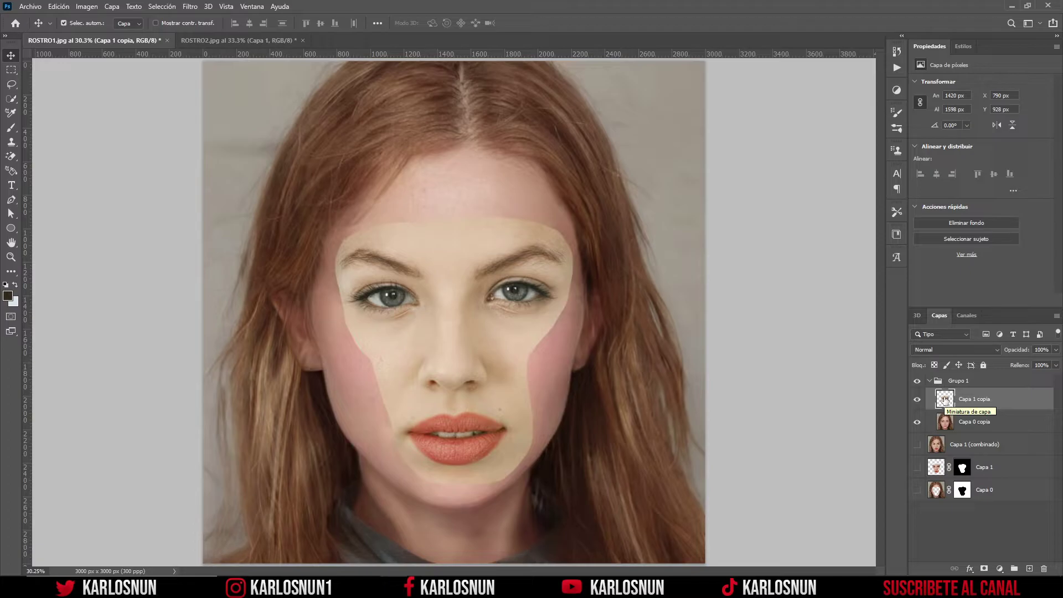
key(ctrl)
ctrl+click(946, 400)
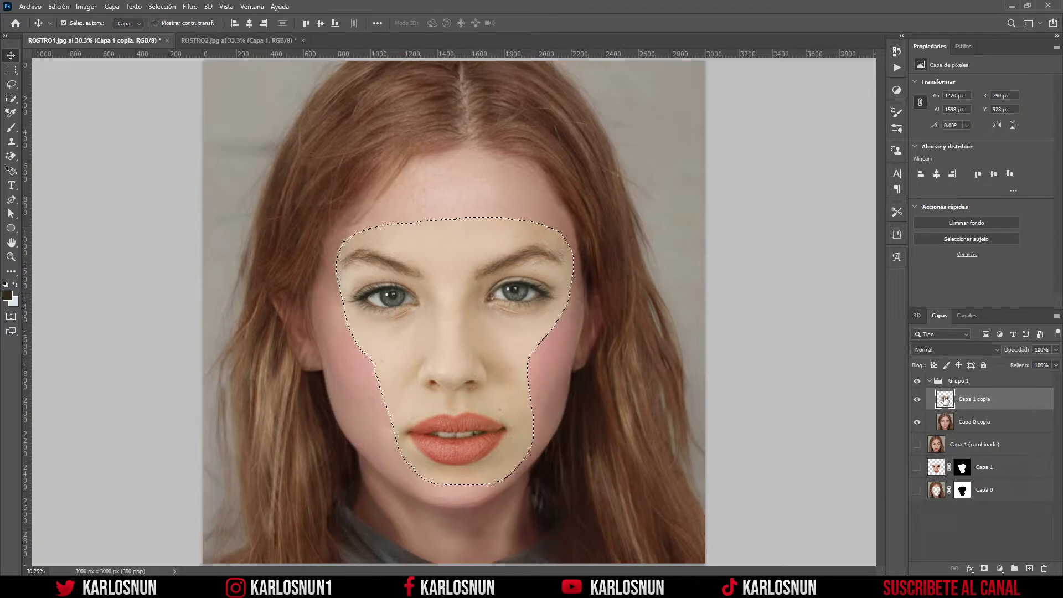
click(945, 422)
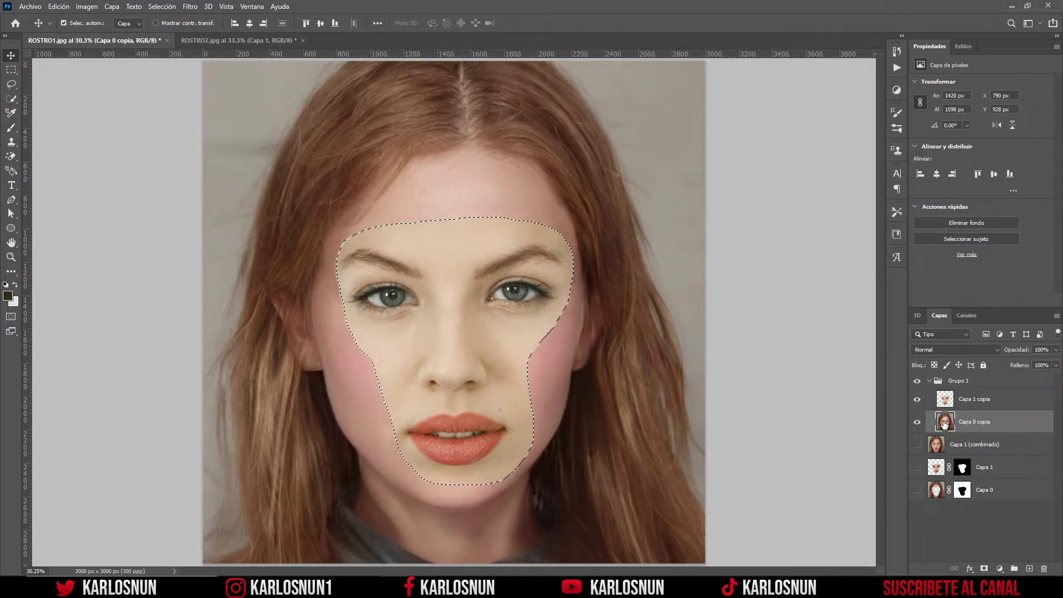
key(ctrl+j)
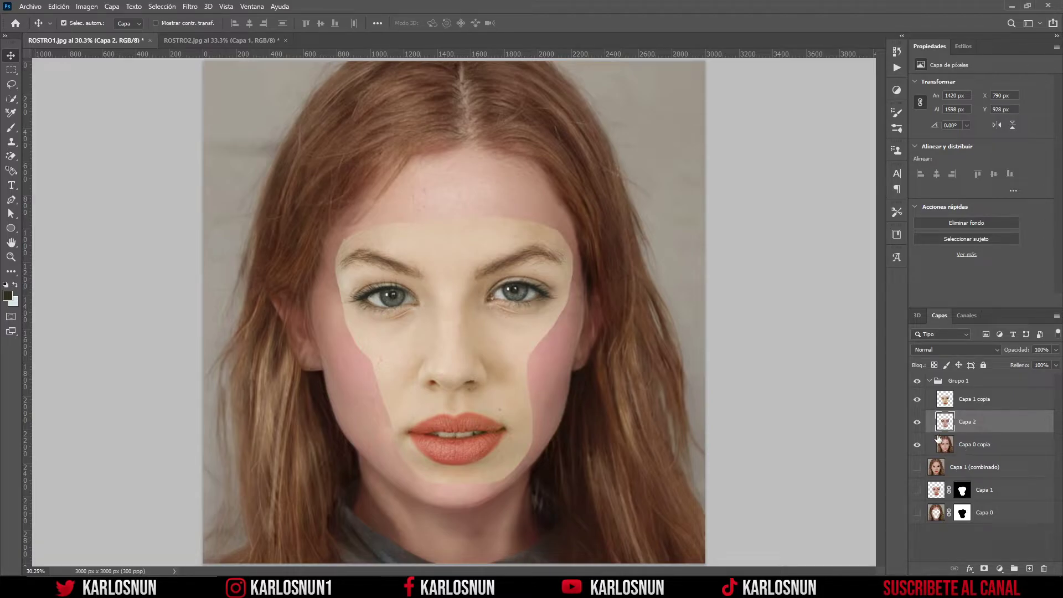
- Inspect the Capa 2 cut-out by toggling layers, then rename Capa 1 copia to REEMPLAZAR
click(918, 445)
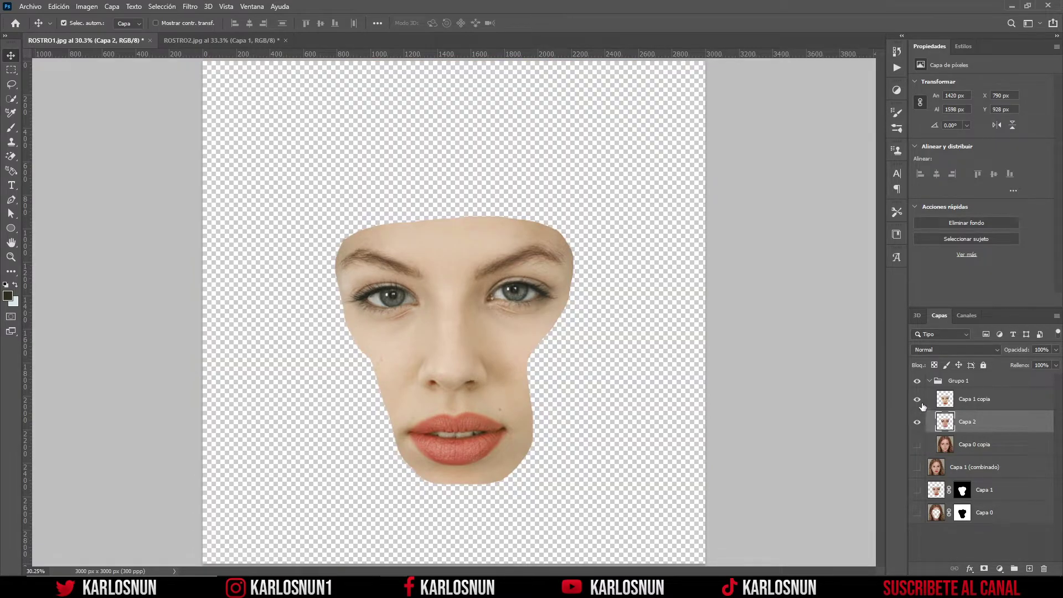
click(919, 401)
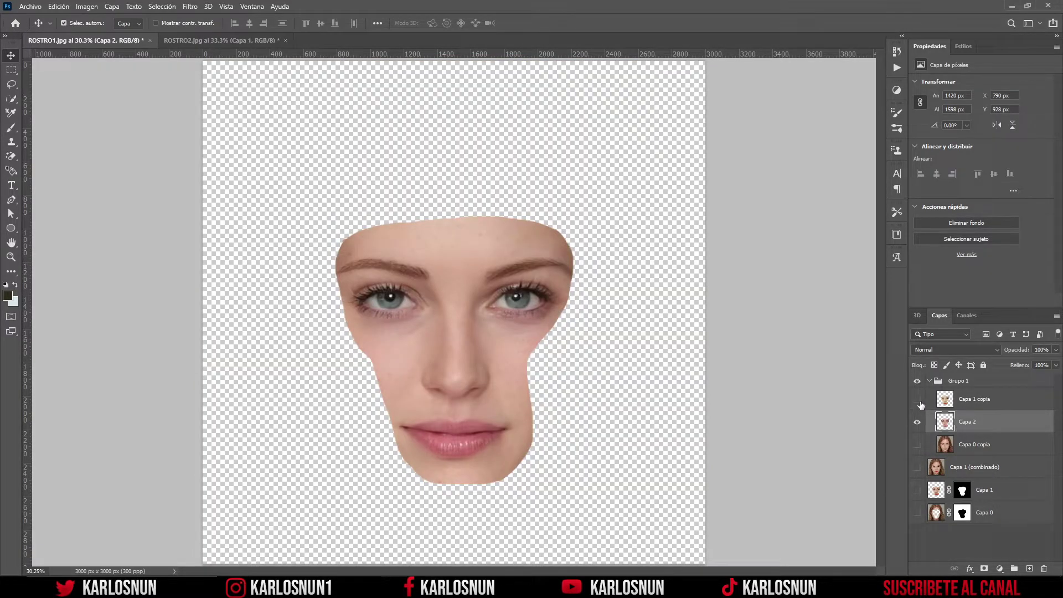
click(919, 399)
click(966, 401)
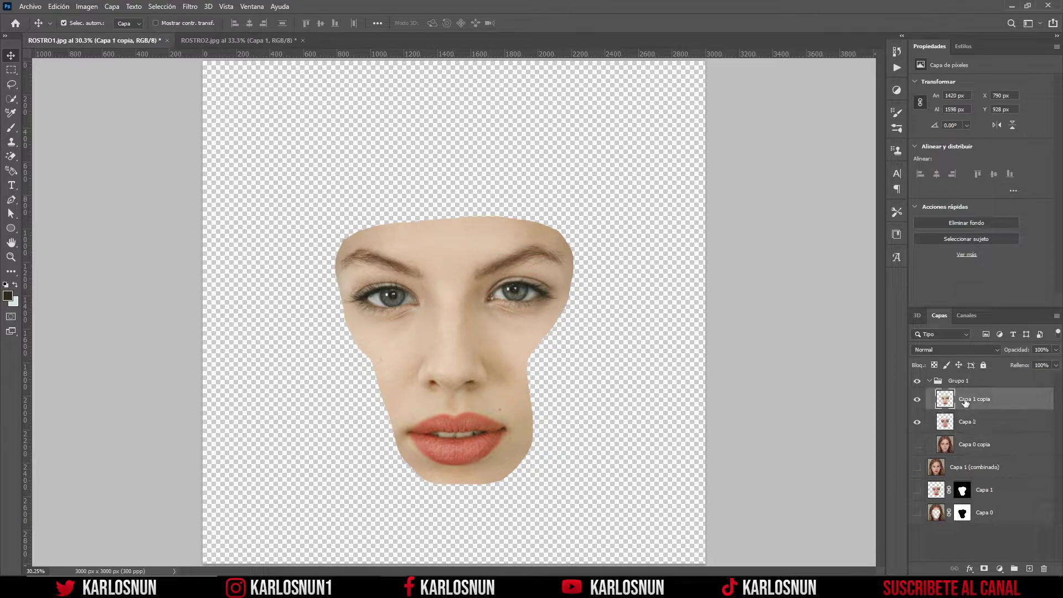
double_click(966, 401)
text(REMM)
key(BackSpace)
key(BackSpace)
key(BackSpace)
text(EMPLAZAR)
key(Tab)
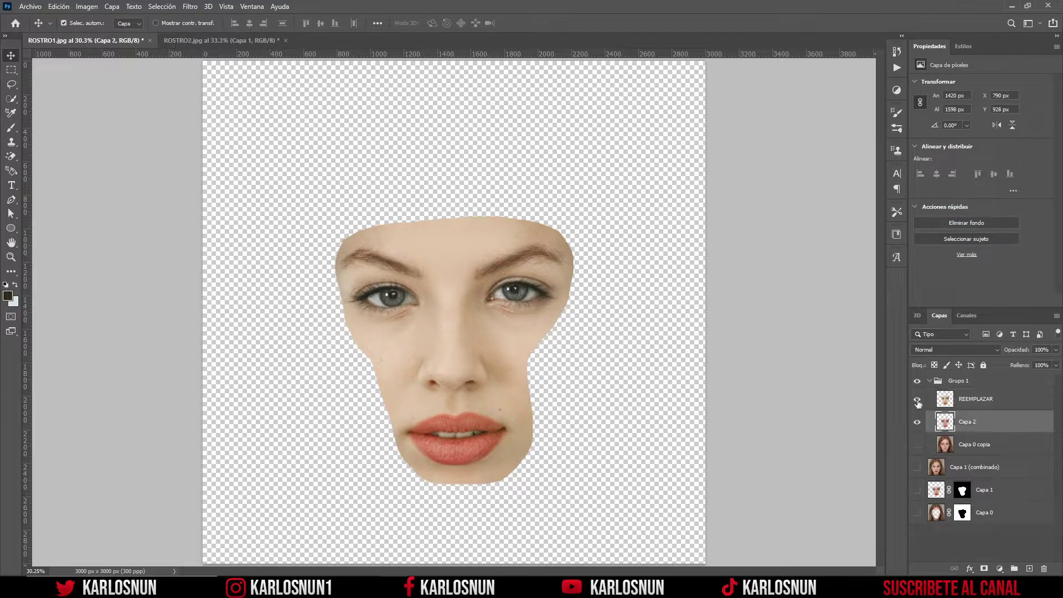
- Hide REEMPLAZAR and rename Capa 2 to MUESTRA
click(918, 399)
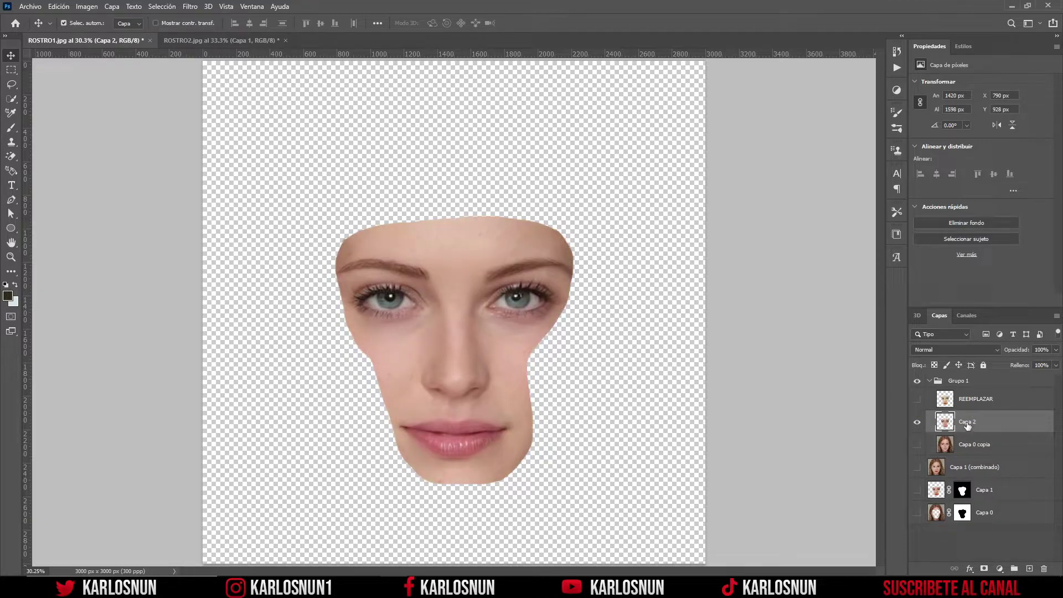
double_click(968, 423)
text(MUE)
text(STRA)
key(Return)
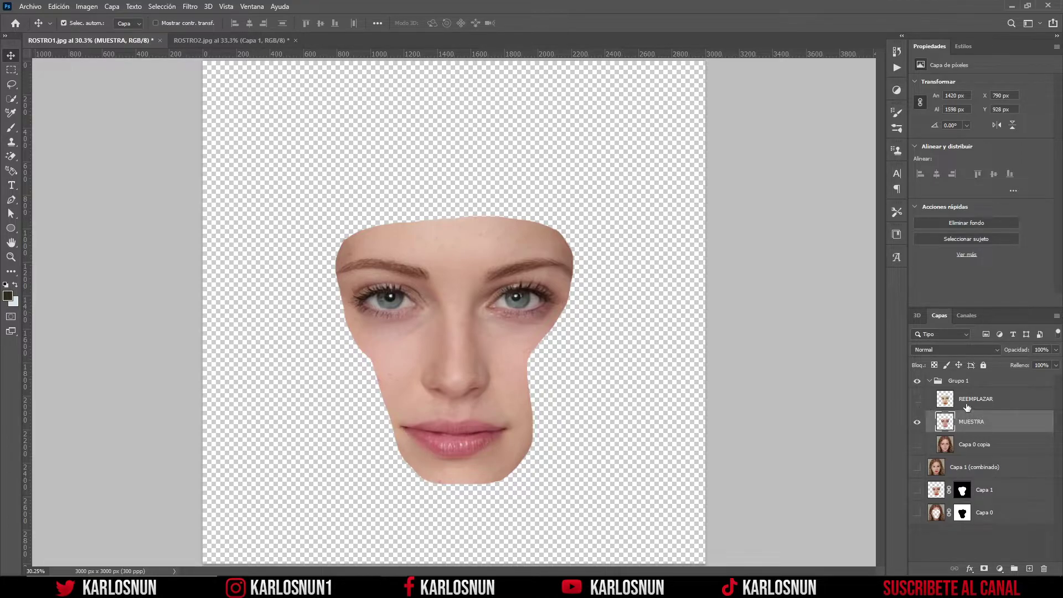
- Show Capa 0 copia and REEMPLAZAR, hide MUESTRA, and make REEMPLAZAR the active layer
click(971, 405)
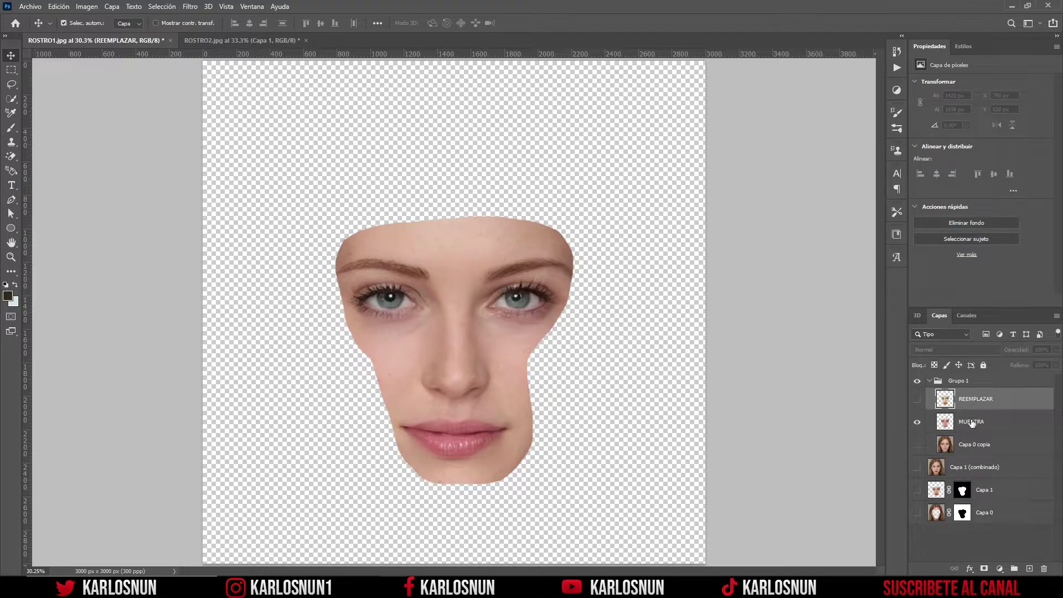
click(934, 412)
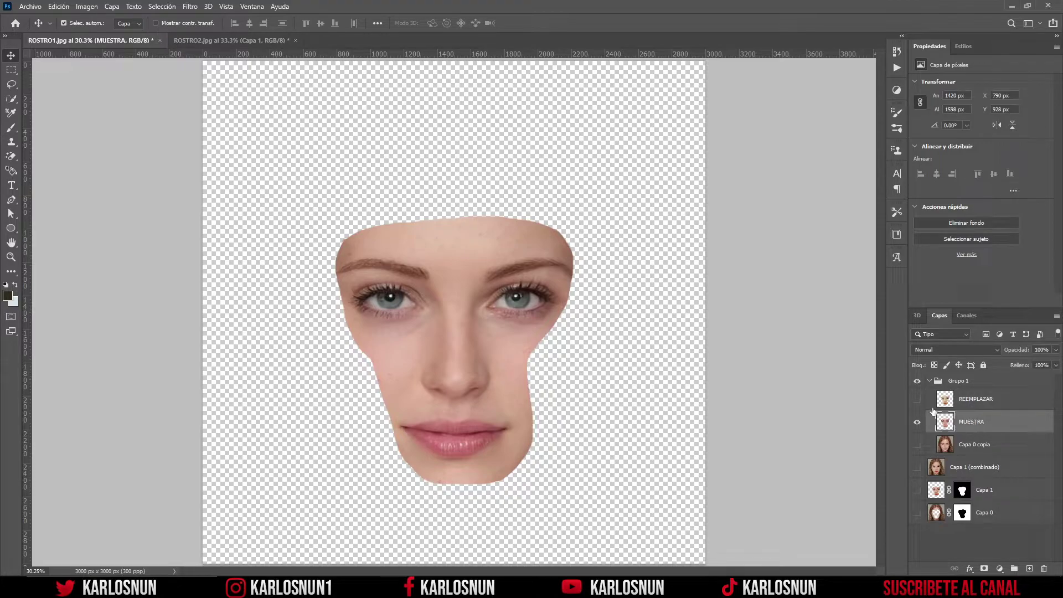
click(918, 446)
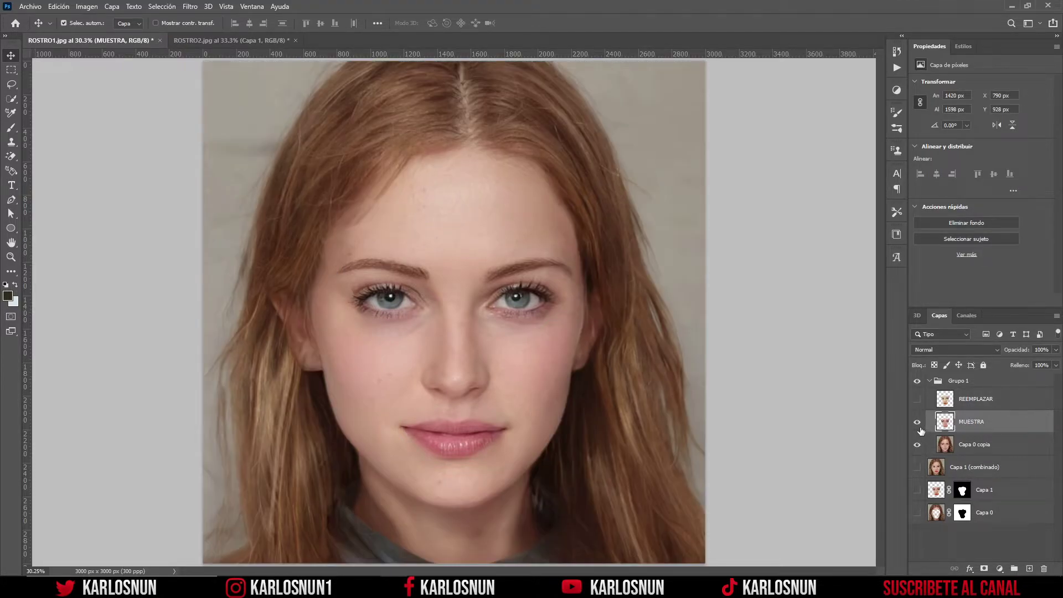
click(918, 422)
click(918, 399)
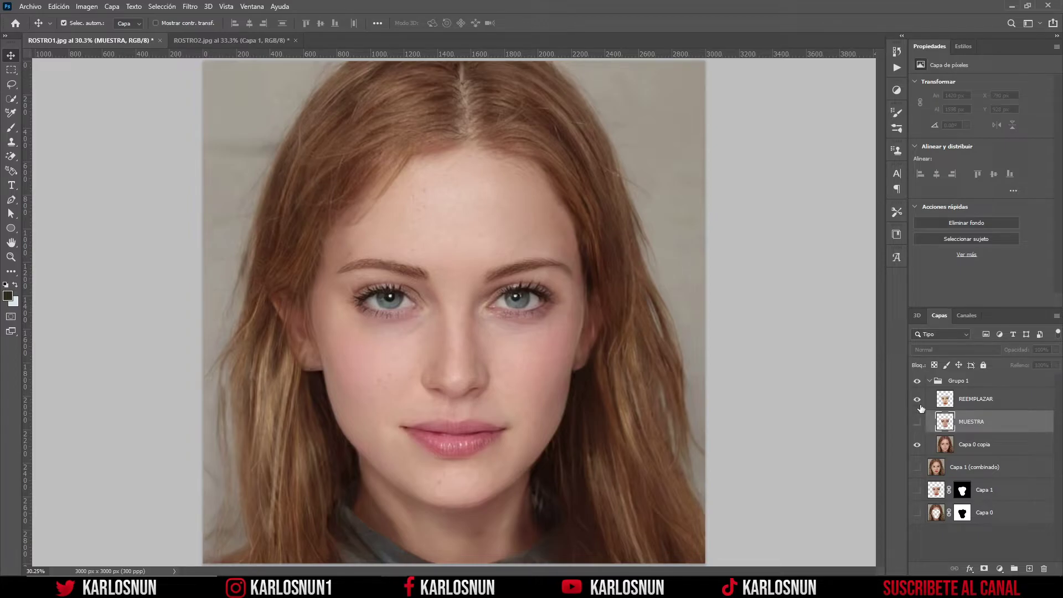
click(953, 405)
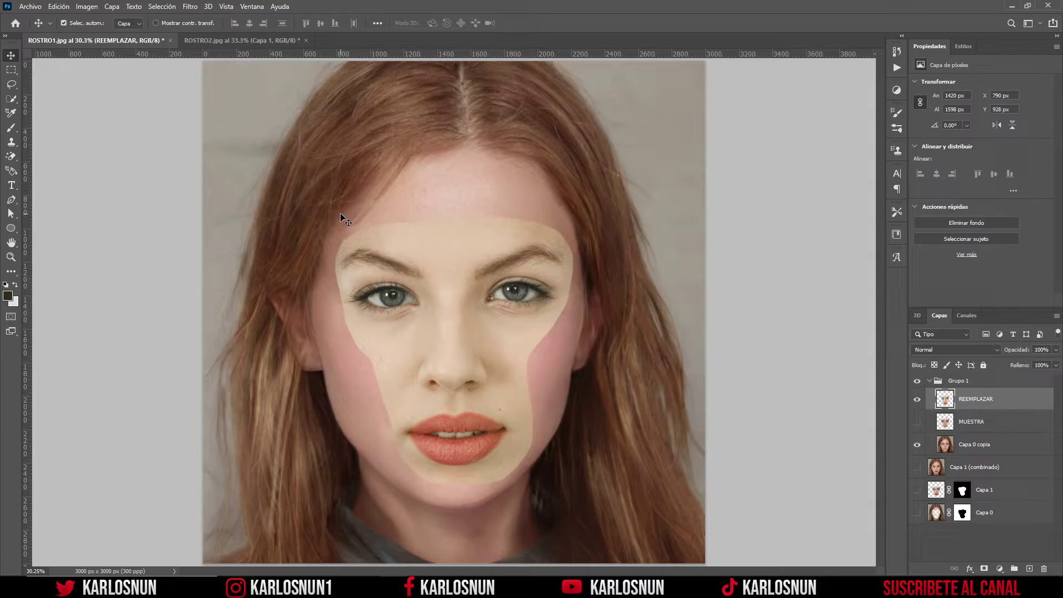
click(87, 8)
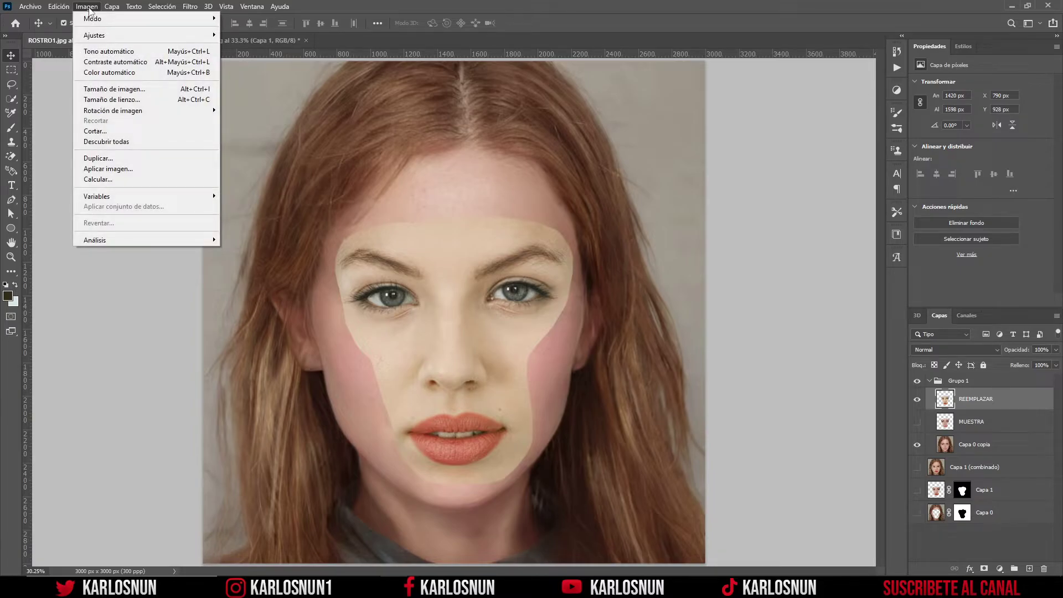
mouse_move(94, 35)
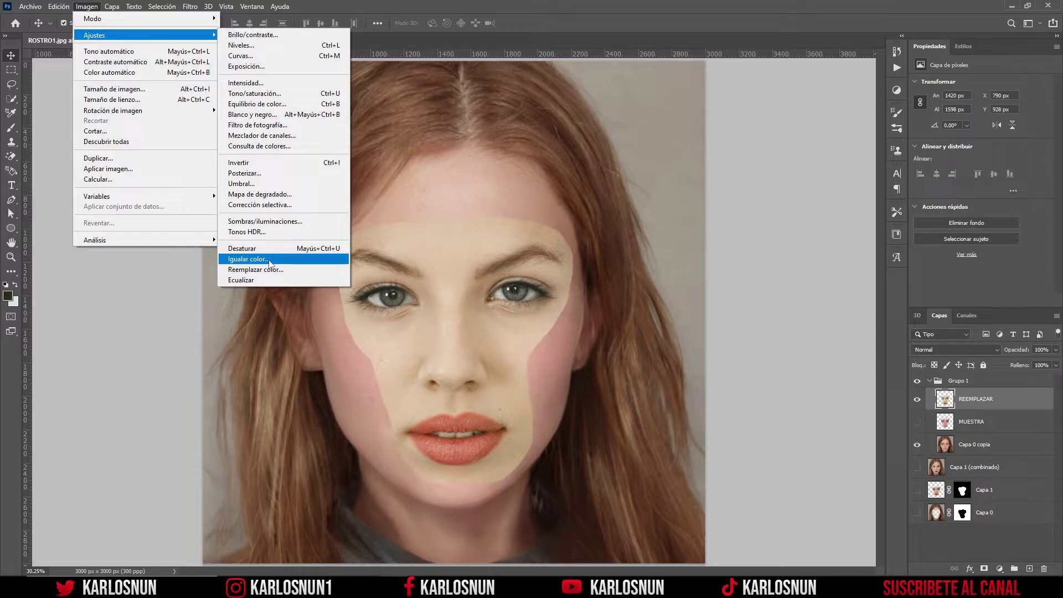
- Apply Match Color using ROSTRO1.jpg's MUESTRA layer: luminance 110, color intensity 107, fade 6
click(270, 264)
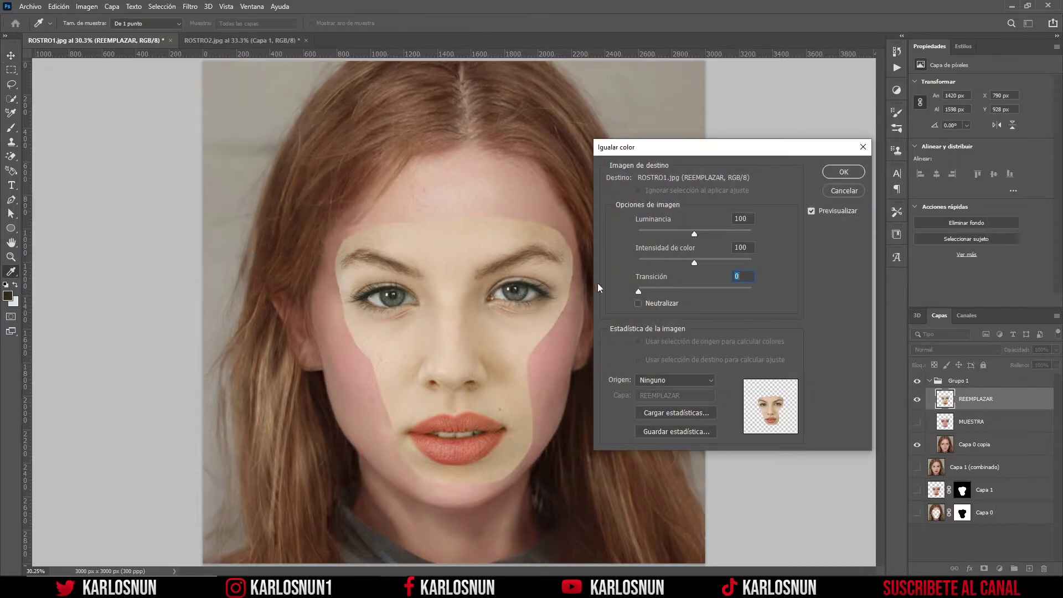
drag(714, 151, 713, 104)
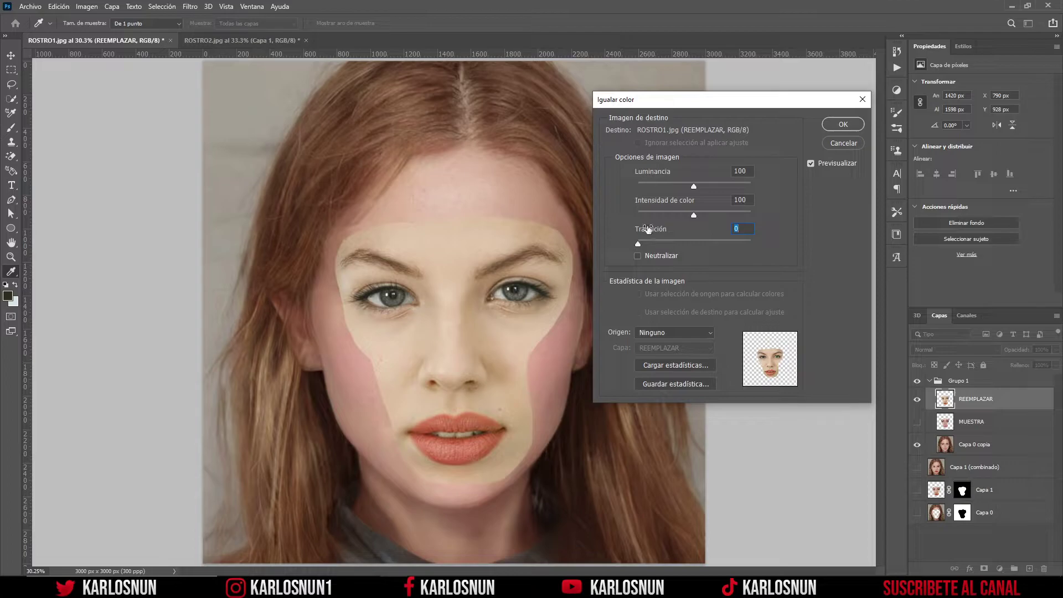
click(663, 333)
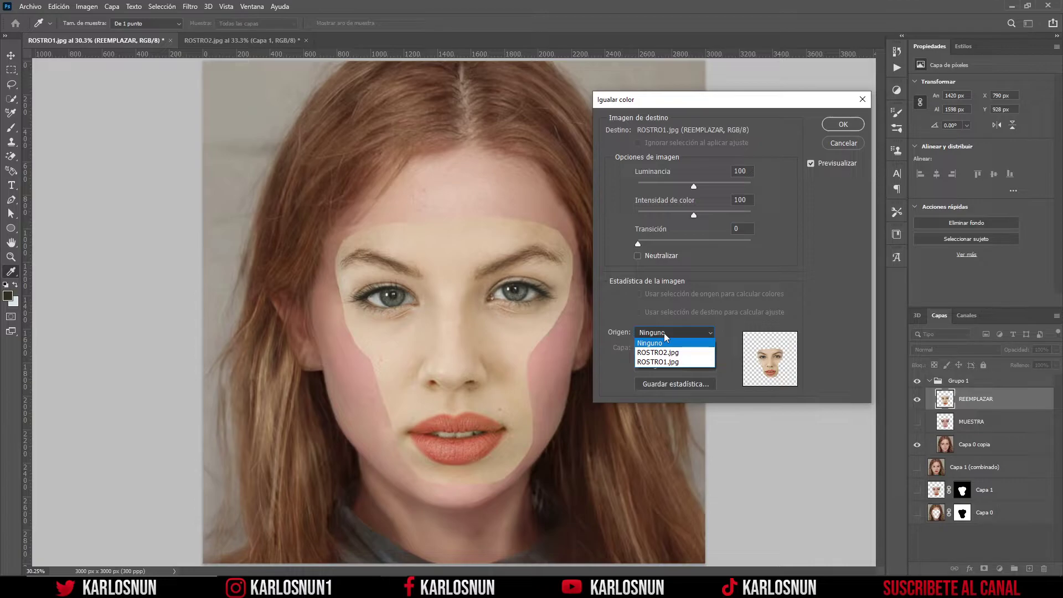
click(658, 361)
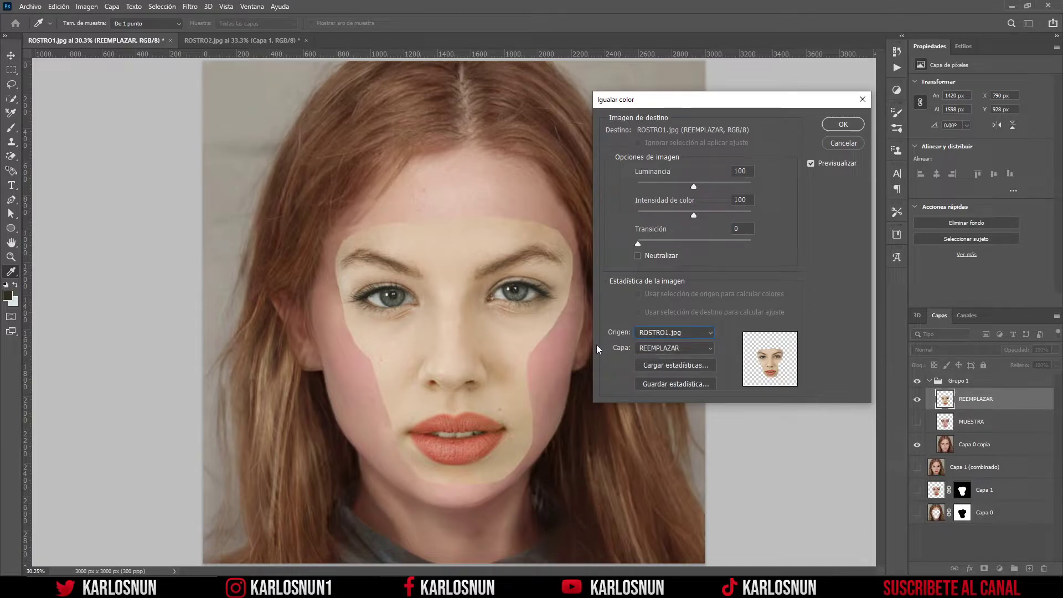
click(667, 350)
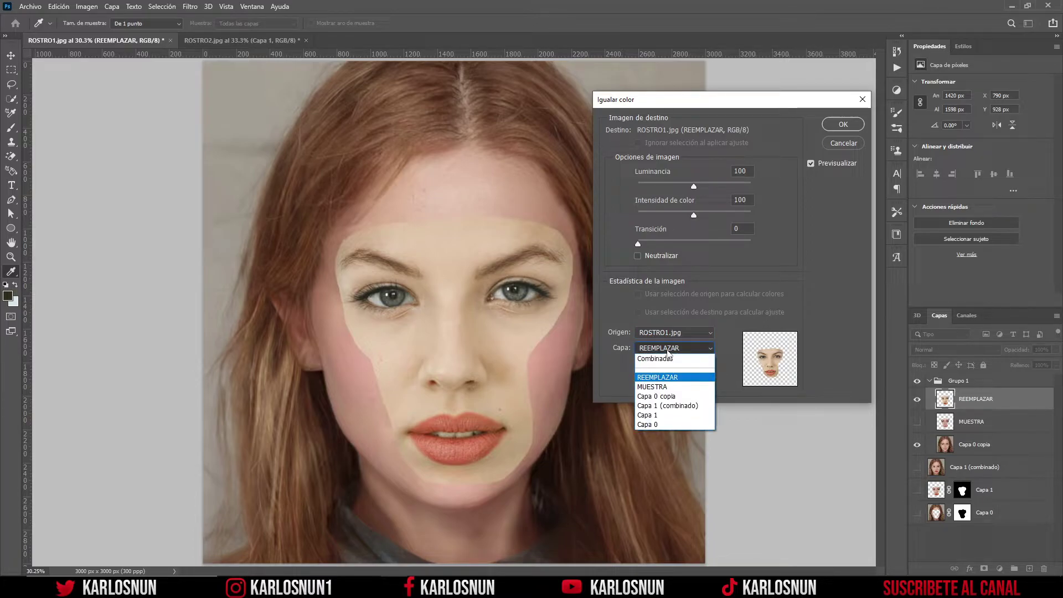
click(661, 387)
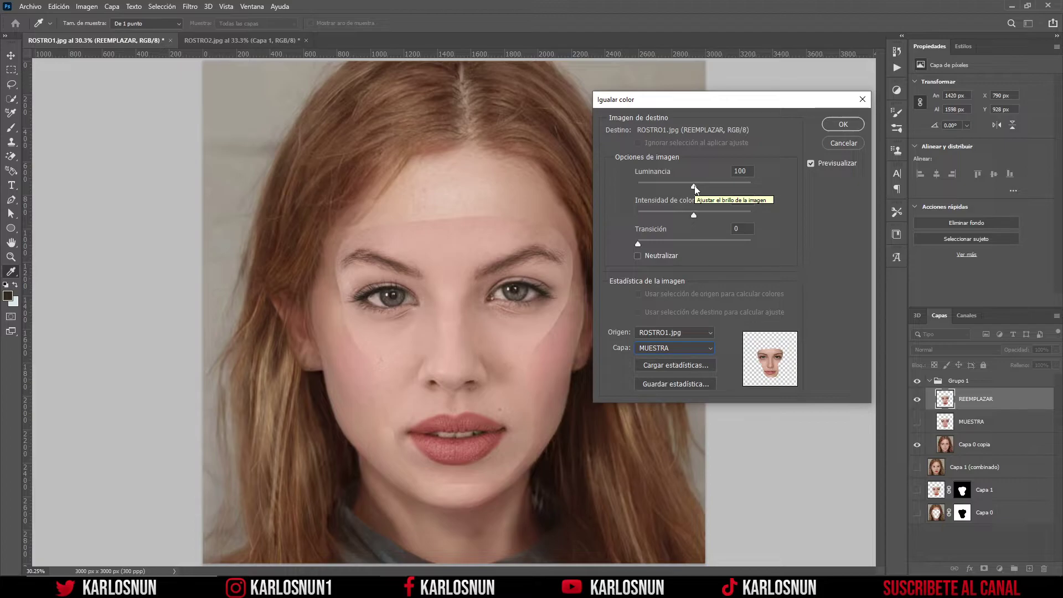
drag(694, 187, 700, 188)
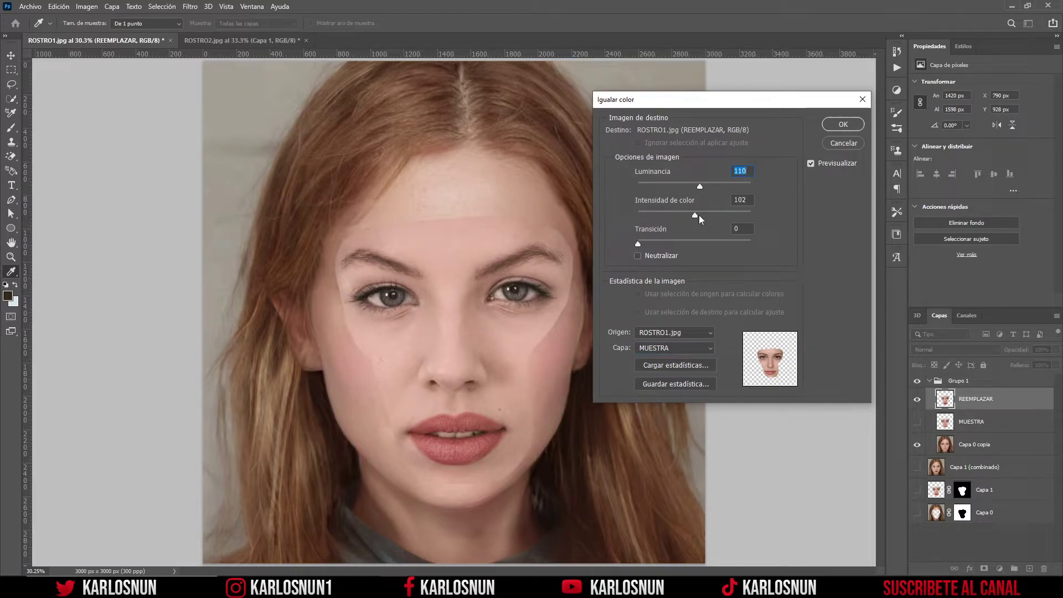
drag(696, 213, 699, 215)
drag(643, 244, 647, 245)
click(831, 128)
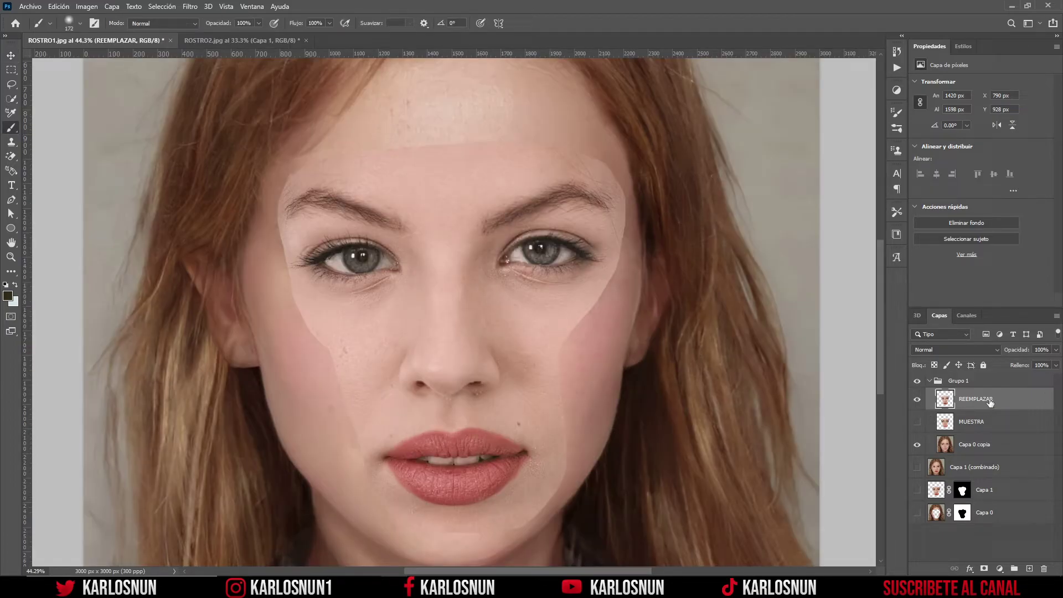
- Add a layer mask to REEMPLAZAR and set the brush size to 356 px
click(984, 569)
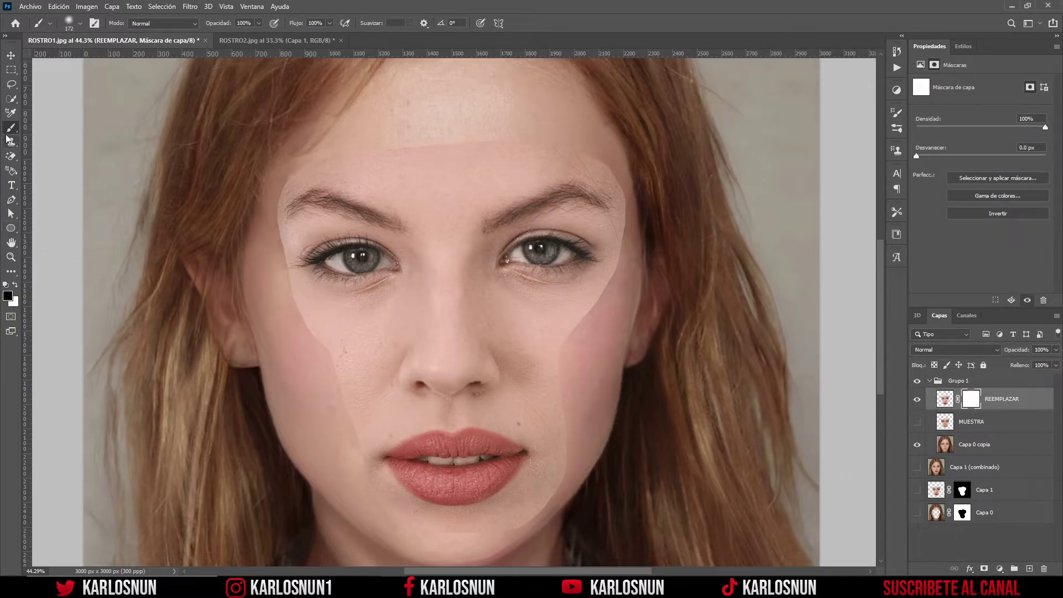
click(80, 24)
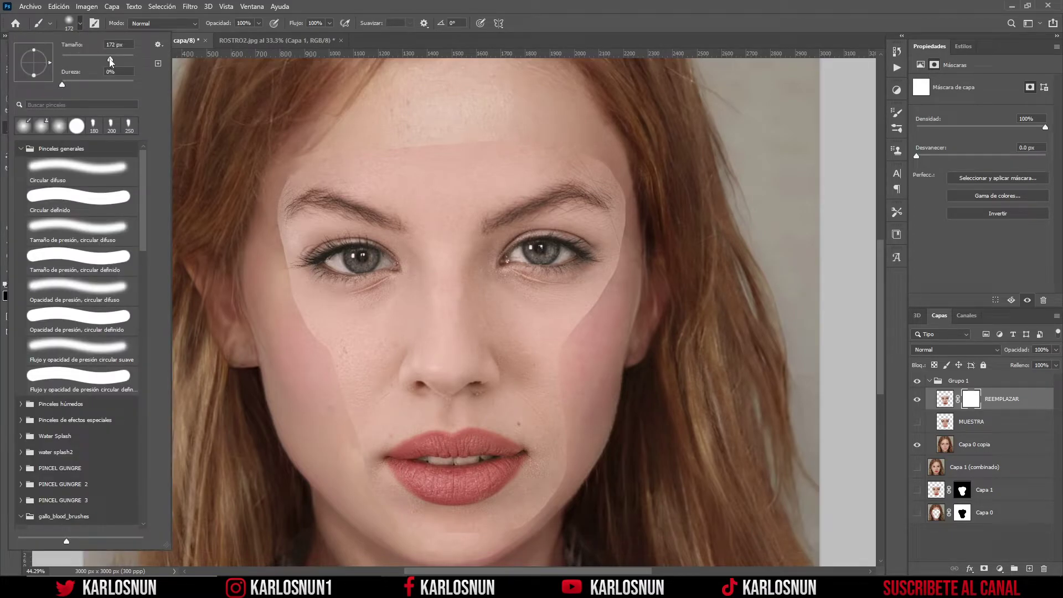
drag(126, 62, 121, 58)
click(80, 23)
- Paint the mask over patch edges on forehead, cheeks, temple and jaw, undoing one bad stroke
mouse_move(399, 150)
mouse_down()
mouse_move(482, 135)
mouse_move(353, 131)
mouse_move(466, 148)
mouse_move(541, 128)
mouse_move(337, 131)
mouse_move(421, 149)
mouse_move(477, 145)
mouse_move(332, 138)
mouse_up()
drag(324, 332, 327, 472)
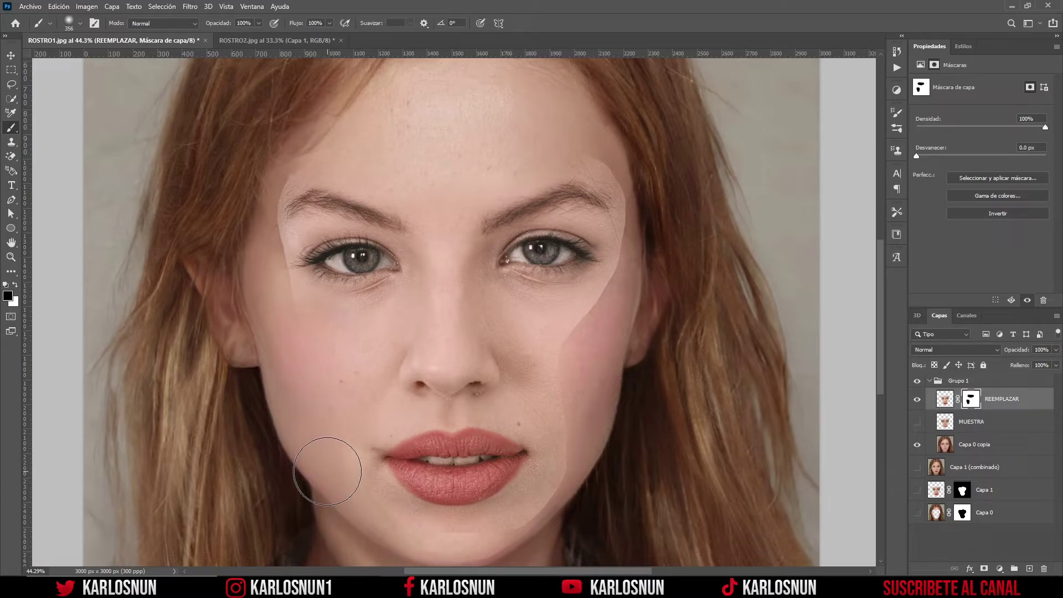
key(ctrl+z)
mouse_move(350, 402)
mouse_down()
mouse_move(340, 344)
mouse_move(285, 360)
mouse_move(325, 373)
mouse_up()
mouse_move(561, 337)
mouse_down()
mouse_move(605, 416)
mouse_move(576, 340)
mouse_move(660, 290)
mouse_move(665, 297)
mouse_move(676, 274)
mouse_move(669, 171)
mouse_move(678, 185)
mouse_up()
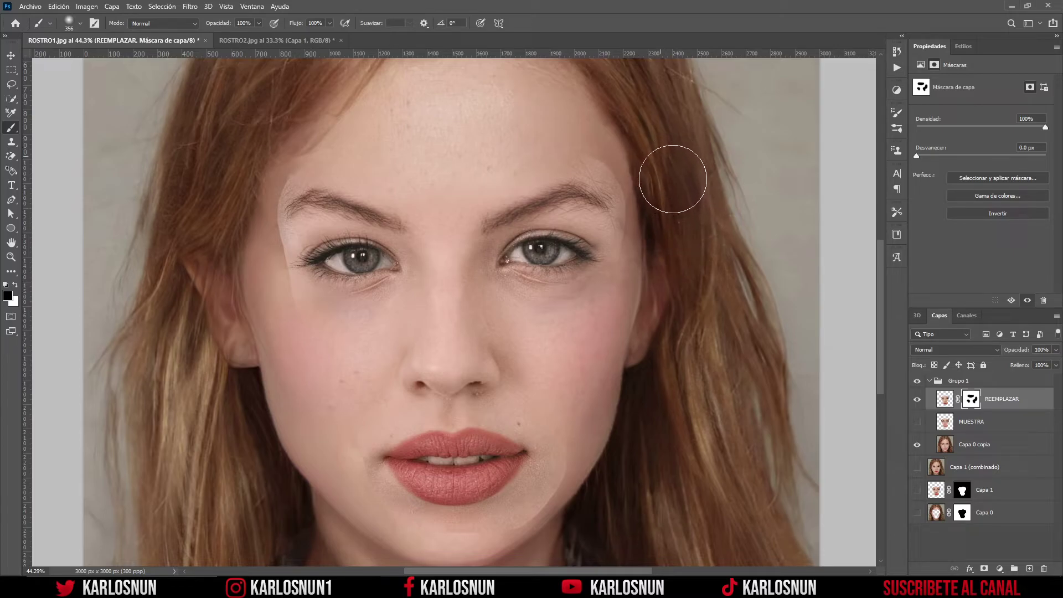
mouse_move(277, 183)
mouse_down()
mouse_move(213, 289)
mouse_move(297, 451)
mouse_up()
drag(314, 490, 315, 415)
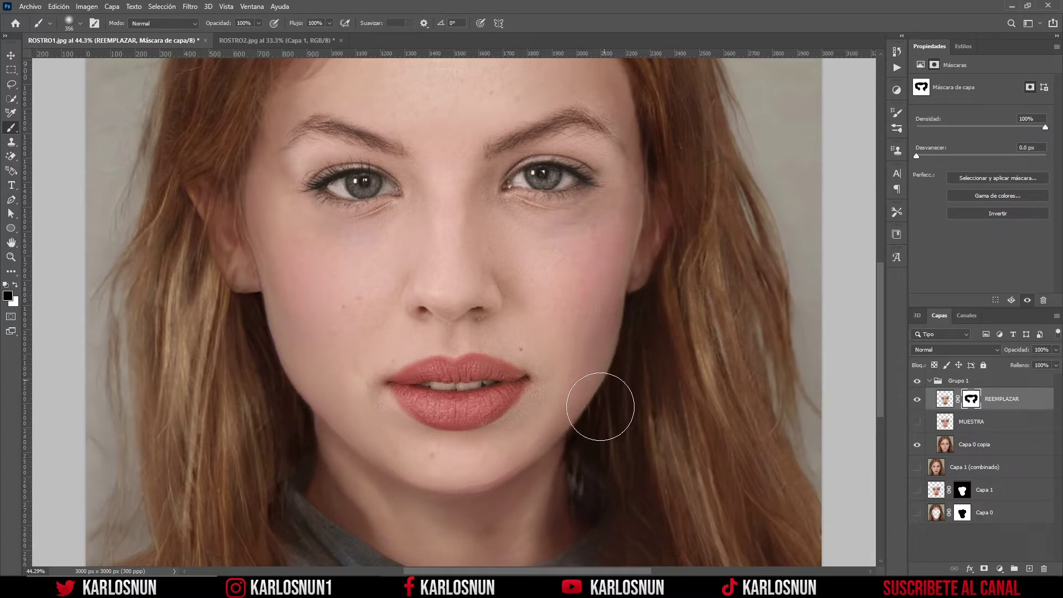
drag(559, 473, 582, 427)
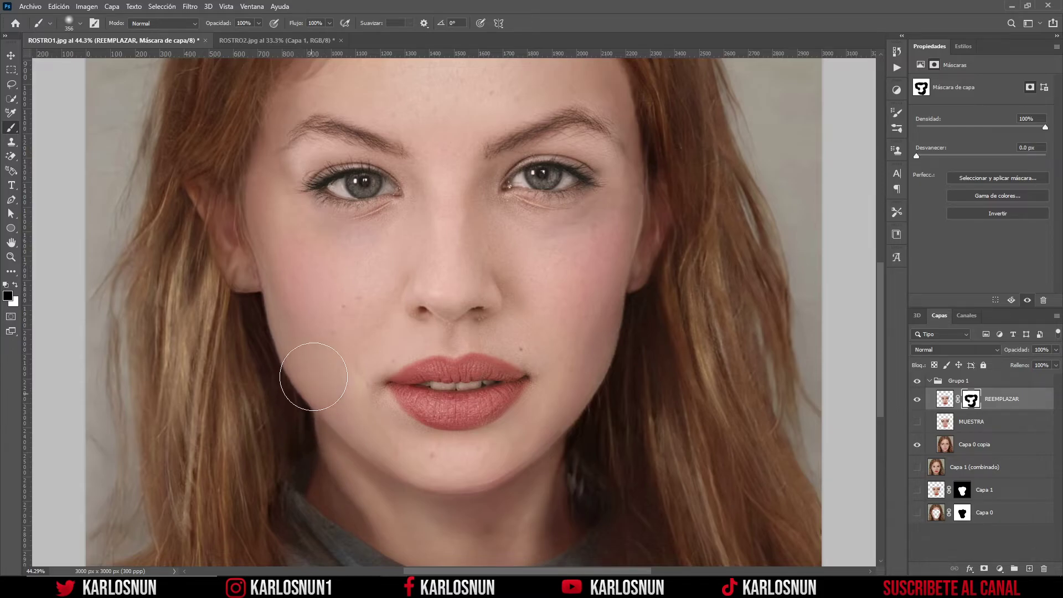
scroll(688, 192, down, 1)
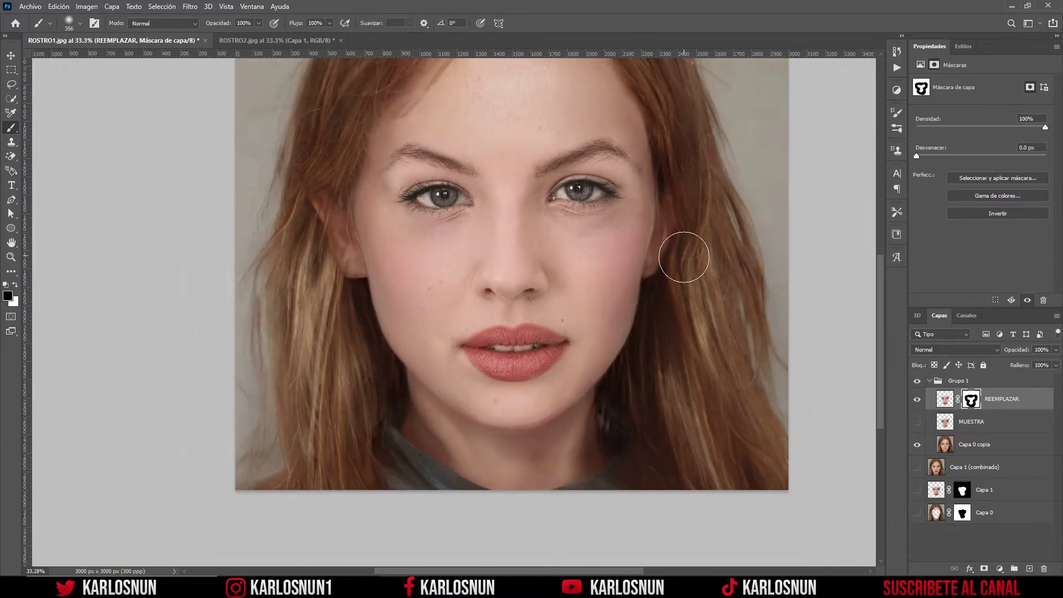
drag(596, 298, 515, 349)
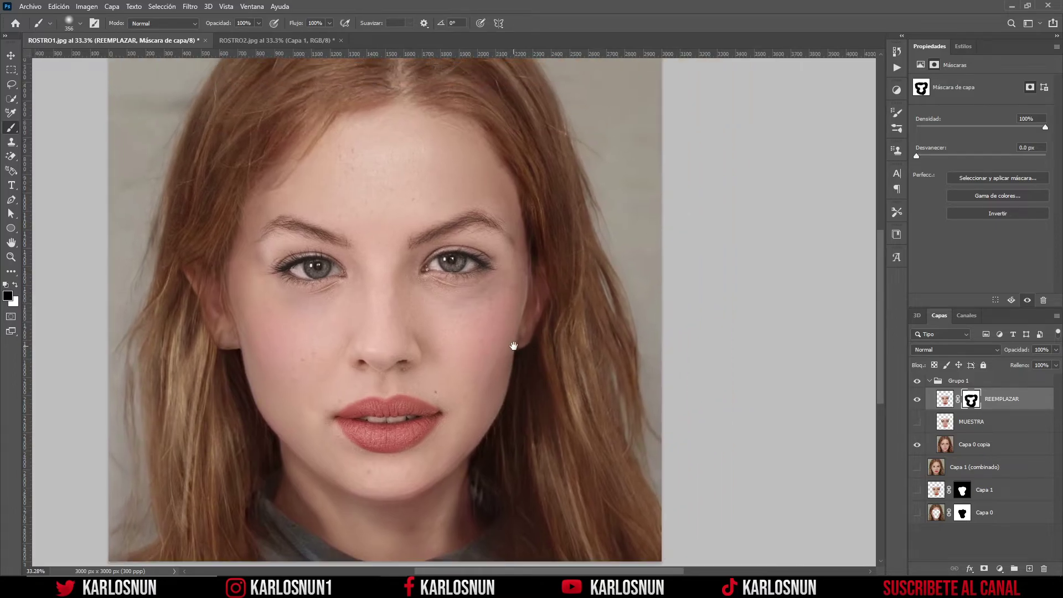
- Add a Brillo/contraste adjustment layer above REEMPLAZAR and clip it to that layer
click(940, 403)
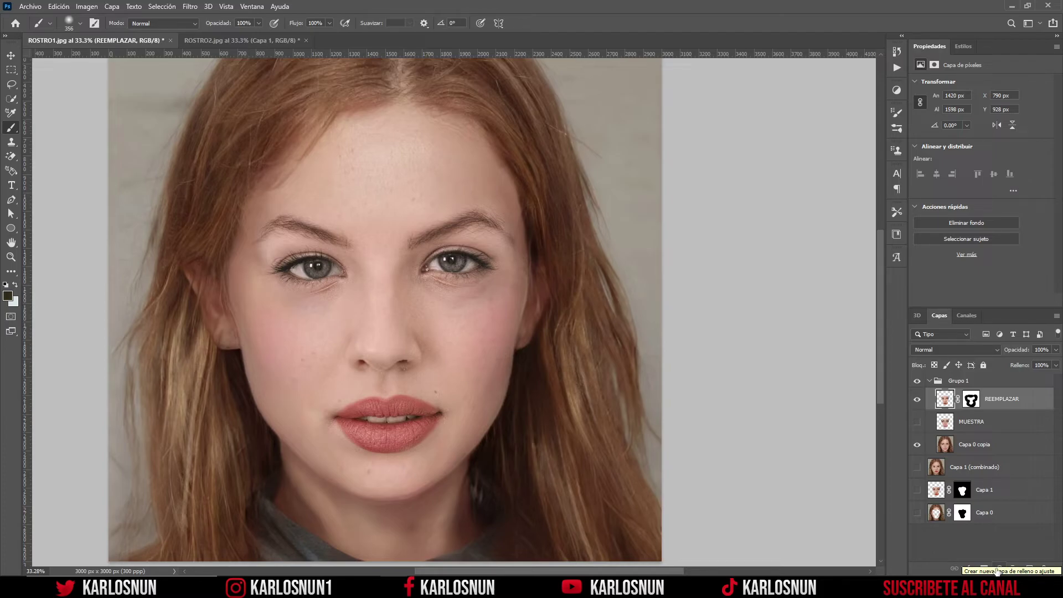
click(1000, 570)
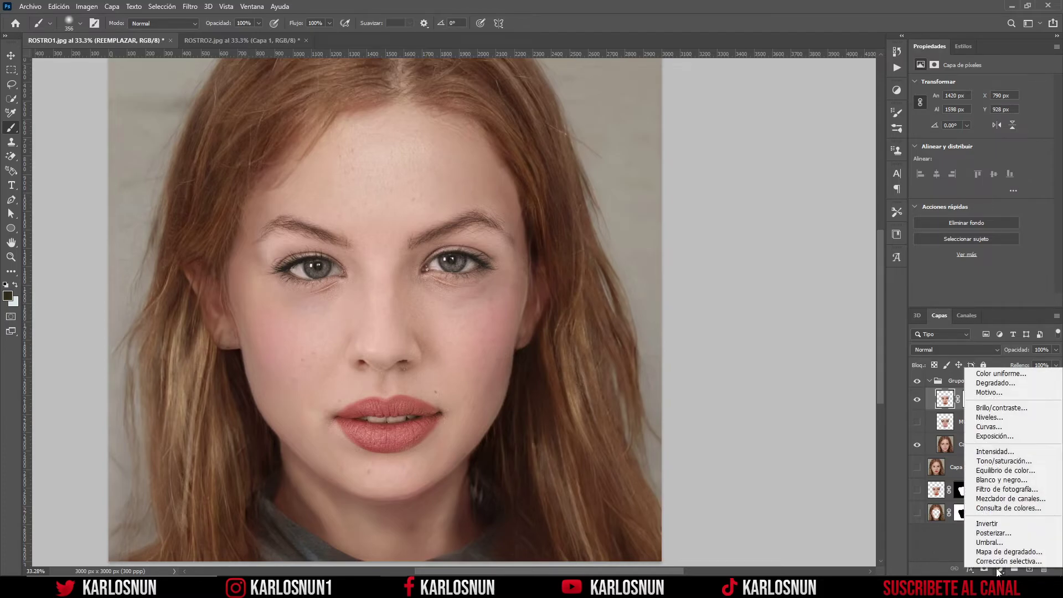
click(1004, 410)
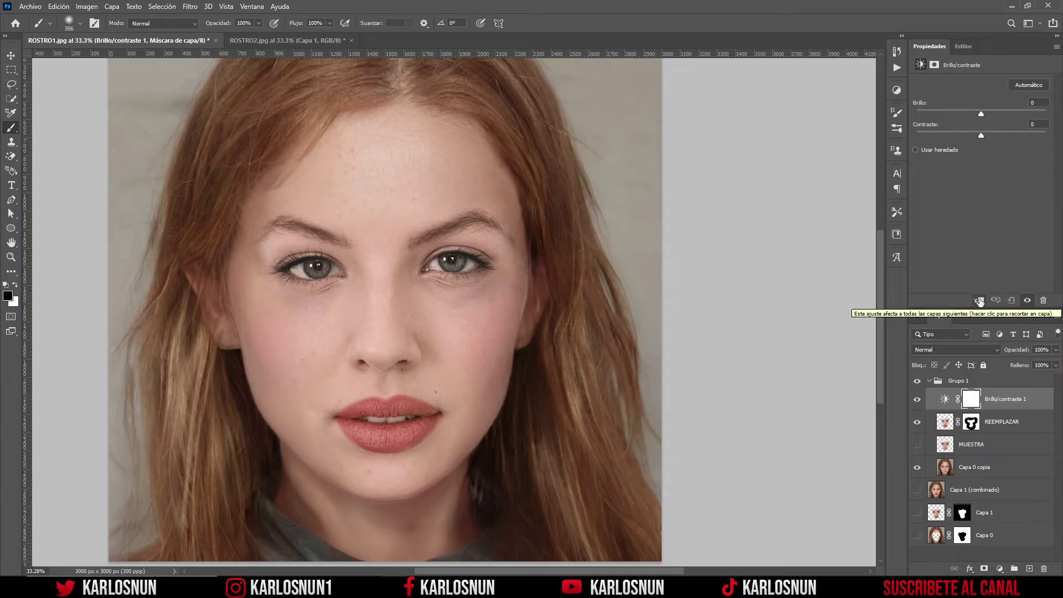
click(980, 300)
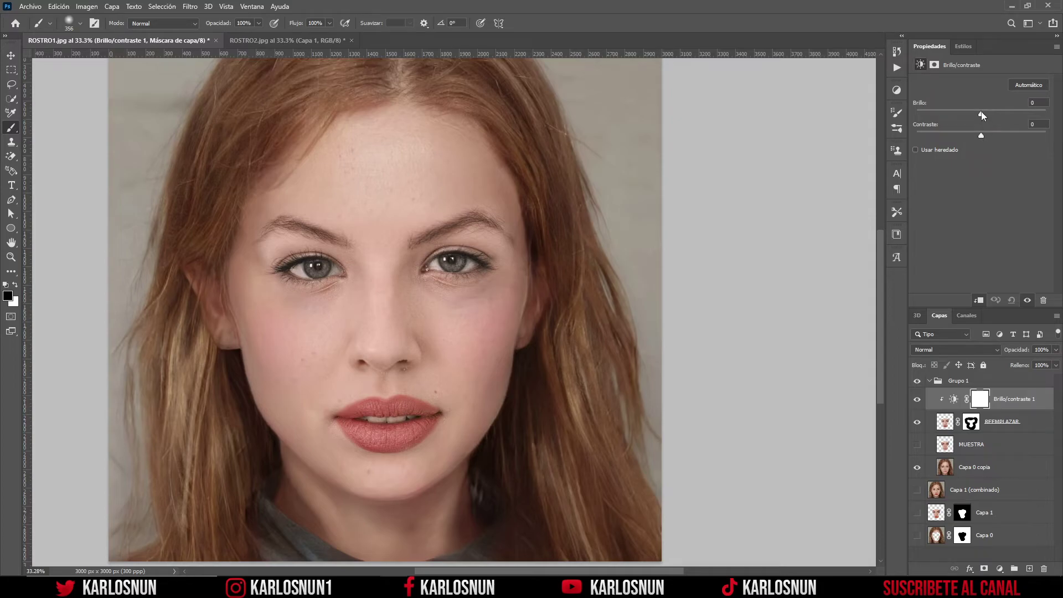
- Lower Brillo/contraste 1's brightness slightly, ending at -9, to darken the face
mouse_move(981, 111)
mouse_down()
mouse_move(944, 112)
mouse_move(979, 117)
mouse_up()
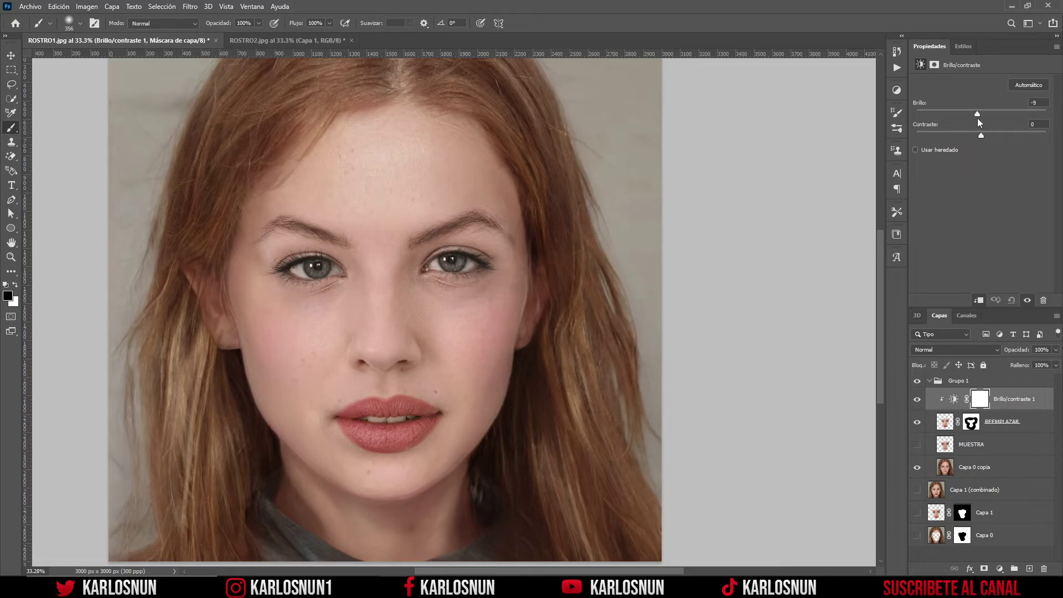